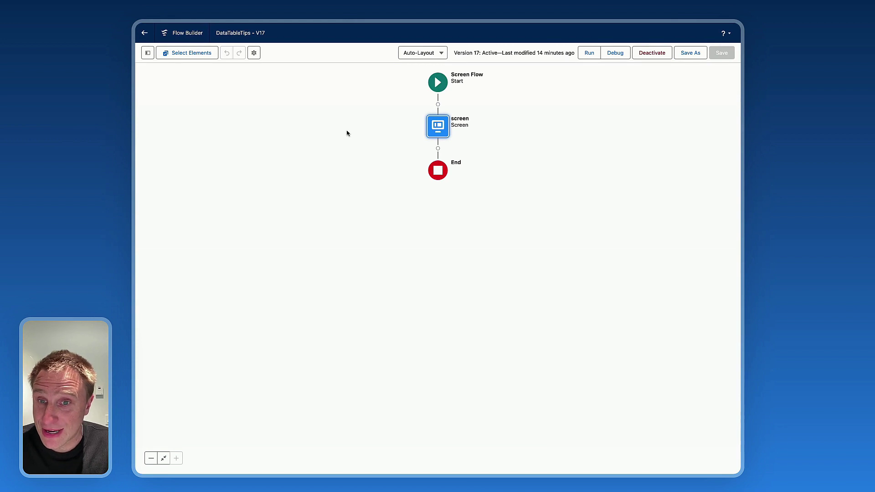
Open the Avonni Data Table's component builder and add a fourth, empty column to the Account mappings
double_click(435, 128)
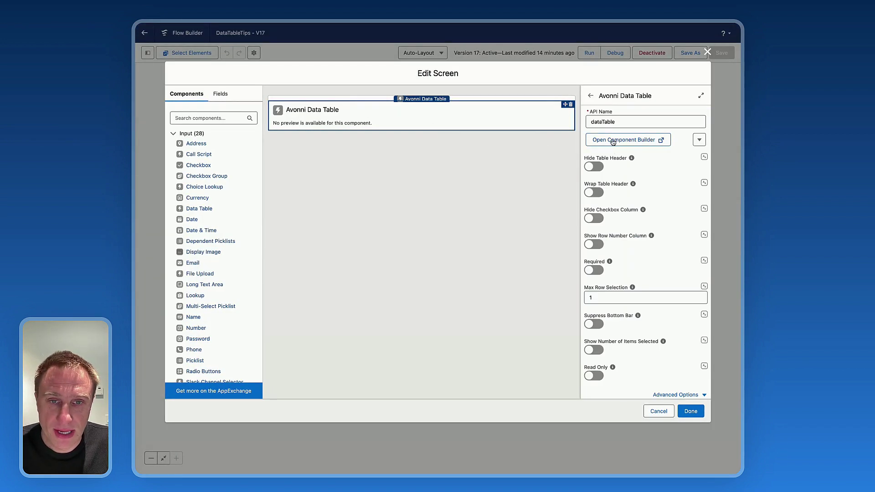
click(612, 140)
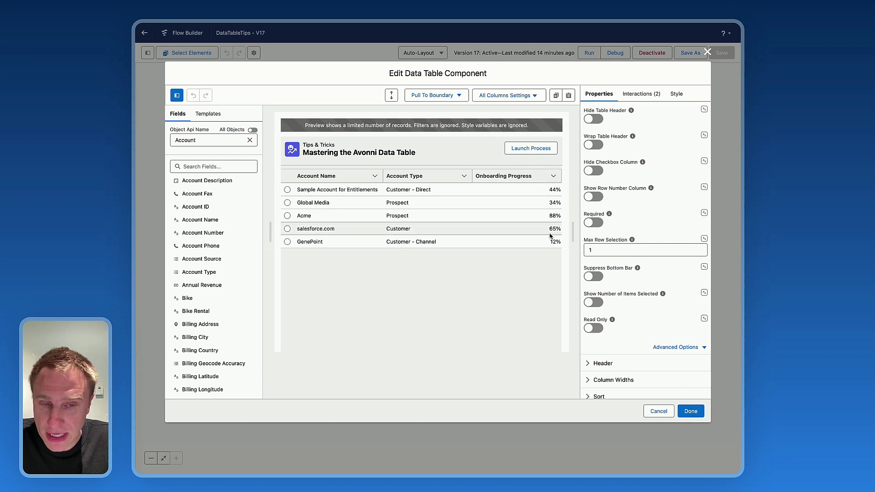
scroll(657, 208, down, 10)
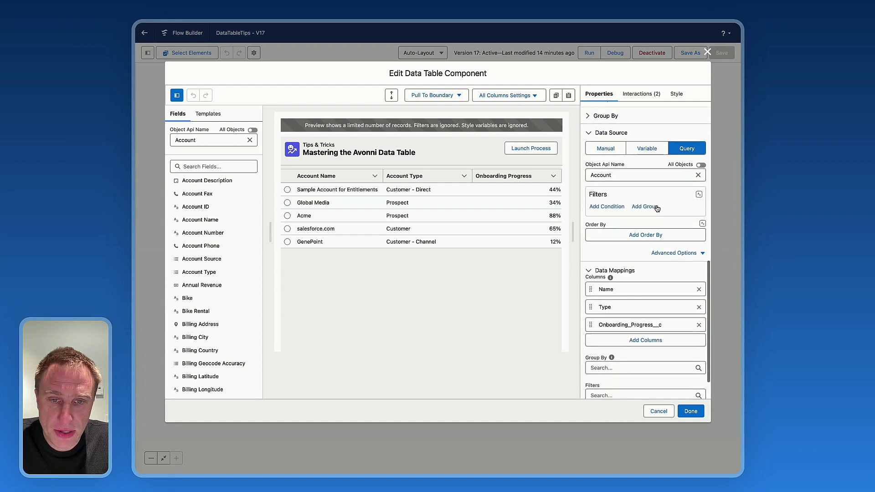
scroll(657, 208, down, 2)
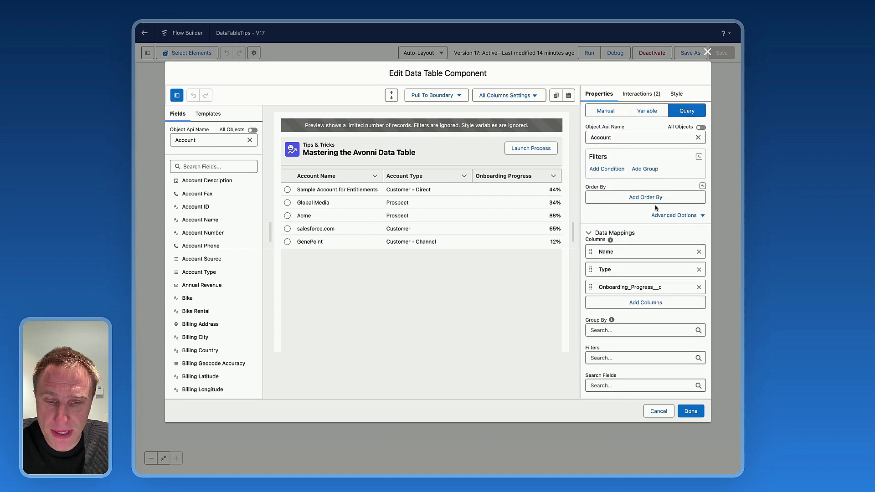
click(649, 302)
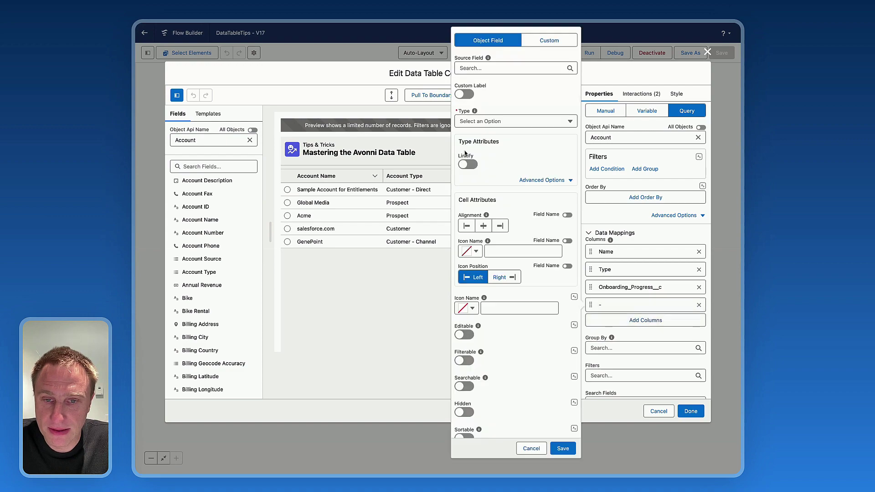
Make the new column a Button Icon named ChangeOwner
click(494, 121)
click(479, 160)
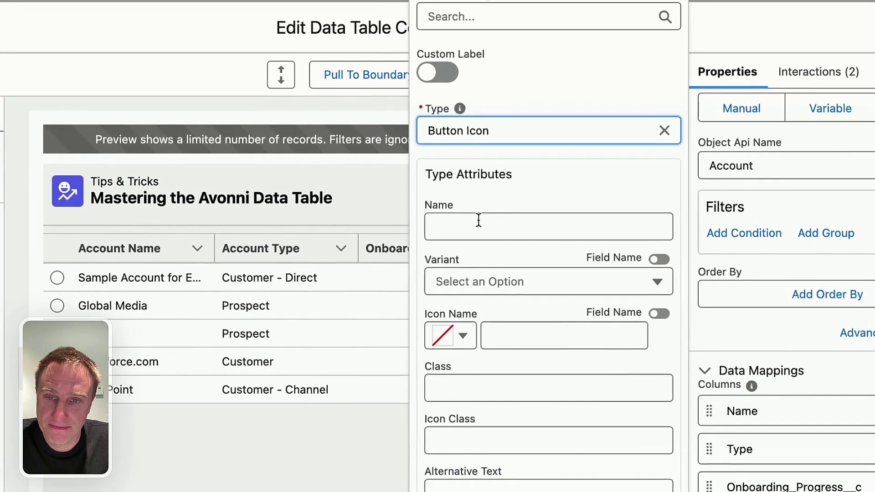
click(479, 220)
text(Change)
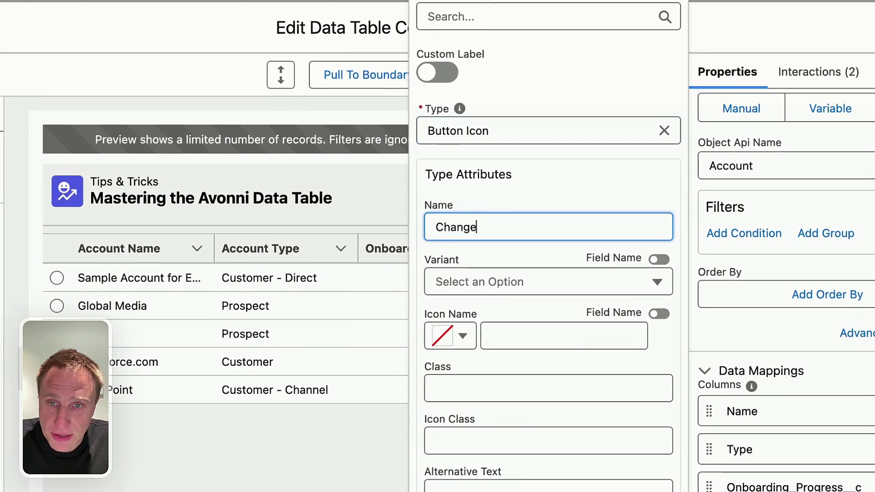
text(One)
key(BackSpace)
key(BackSpace)
text(wner)
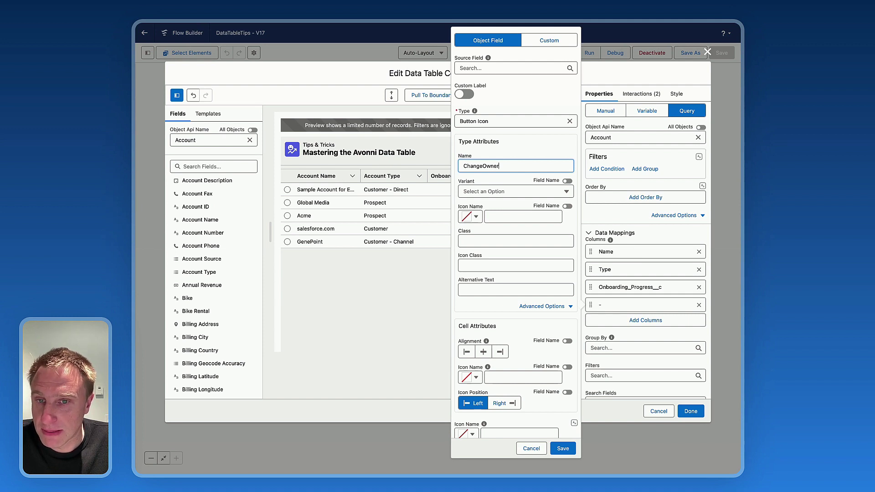
Give the button the Border variant and the utility:change_owner icon, then save the column
click(487, 193)
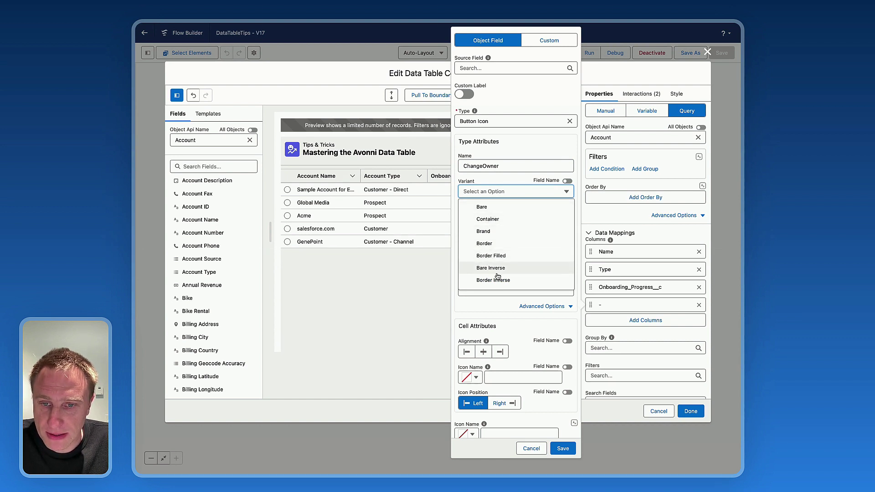
click(487, 243)
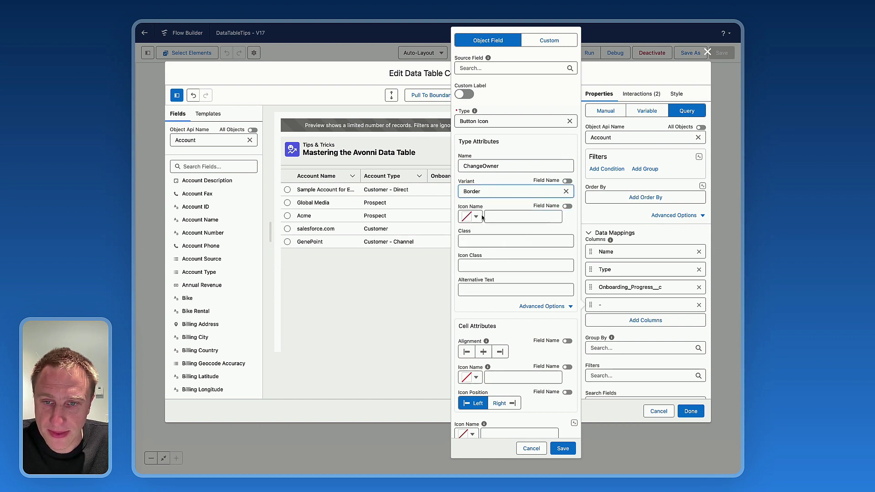
click(475, 217)
click(488, 236)
text(owner)
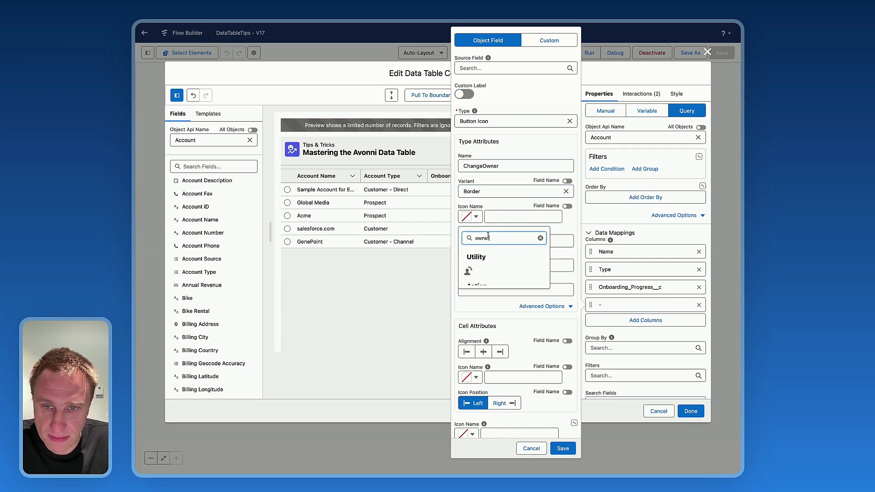
click(467, 271)
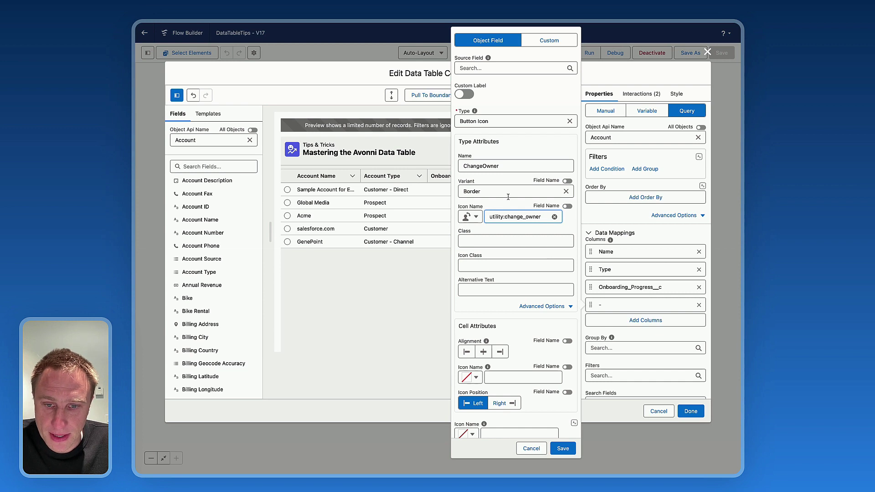
scroll(518, 340, down, 1)
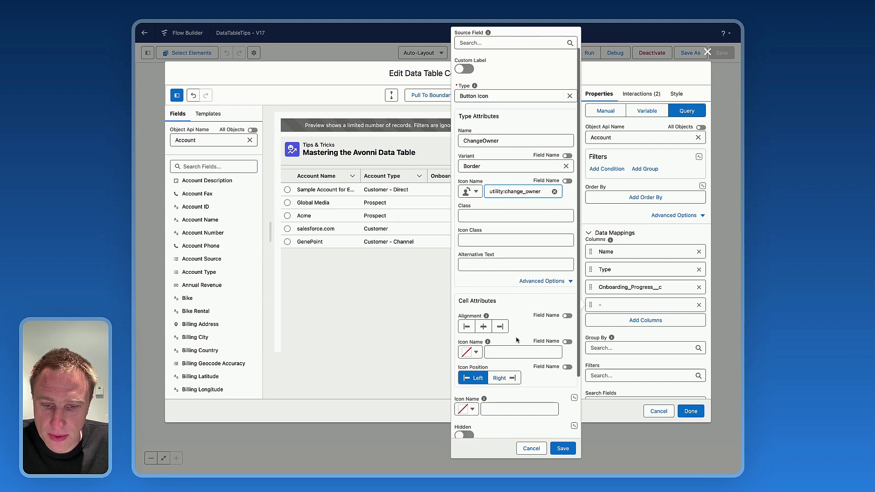
click(563, 448)
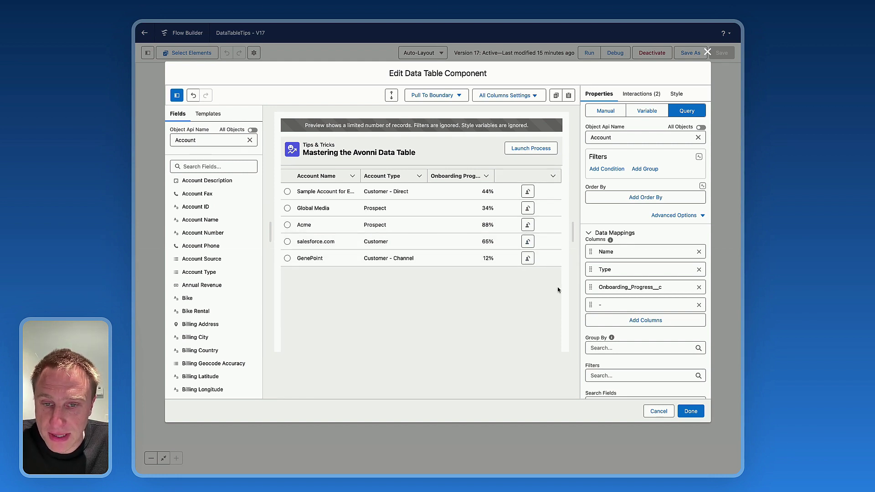
Set the ChangeOwner button column's Fixed Width to 40 under Advanced Options and save
click(626, 307)
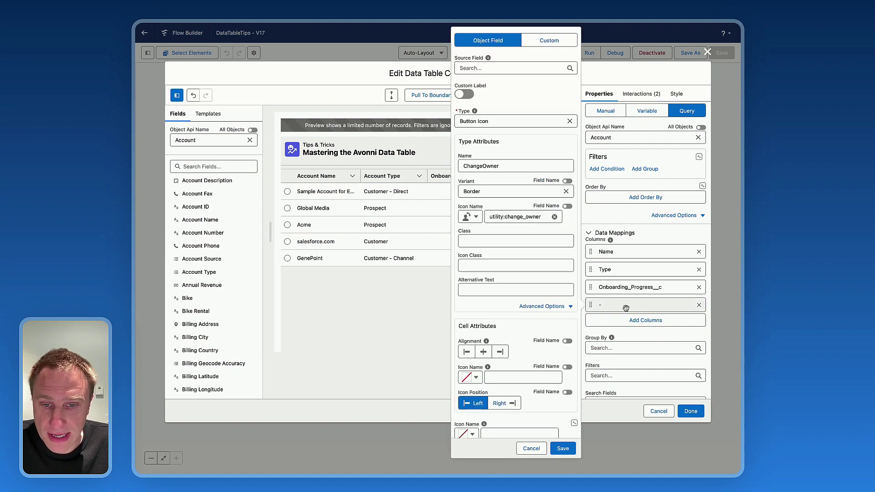
scroll(507, 259, down, 3)
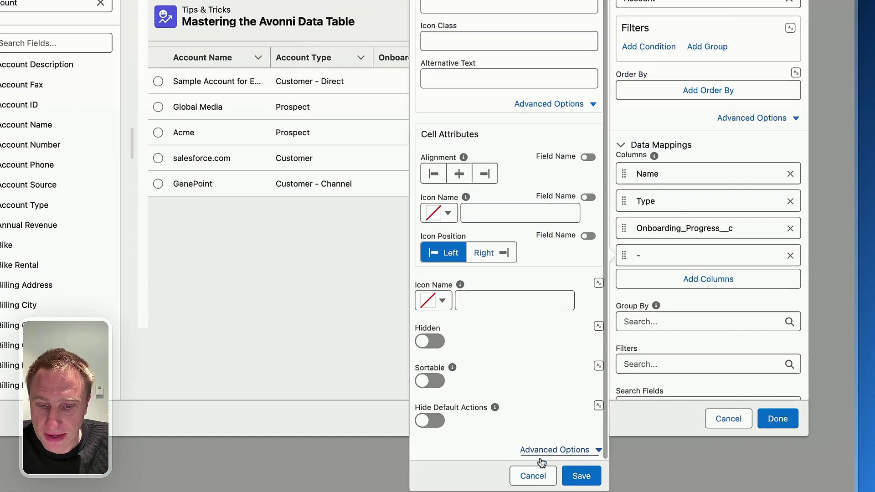
scroll(521, 359, down, 3)
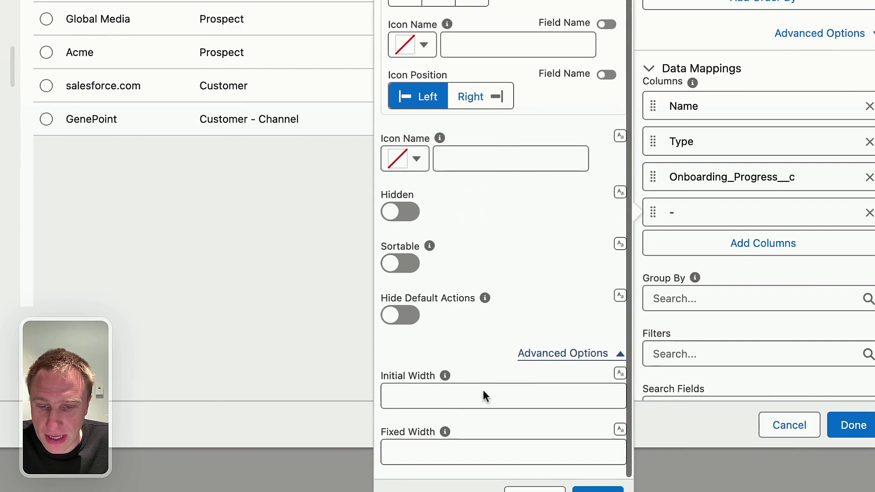
click(441, 453)
text(40)
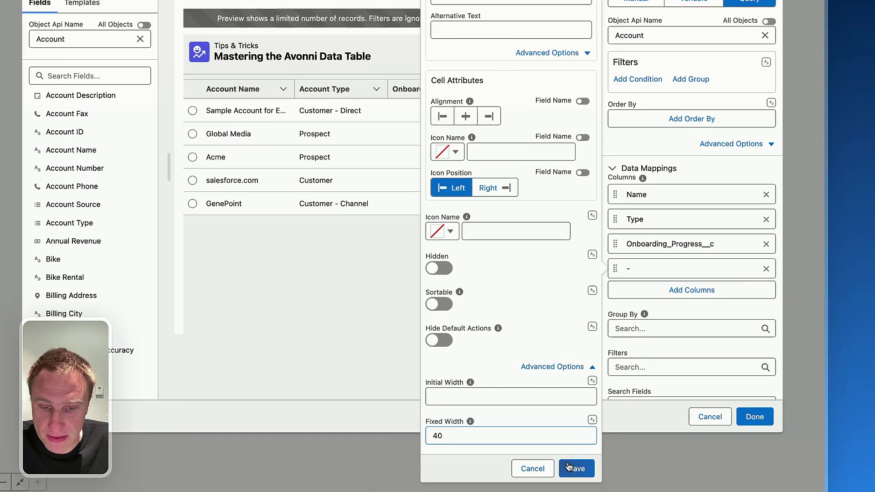
click(569, 468)
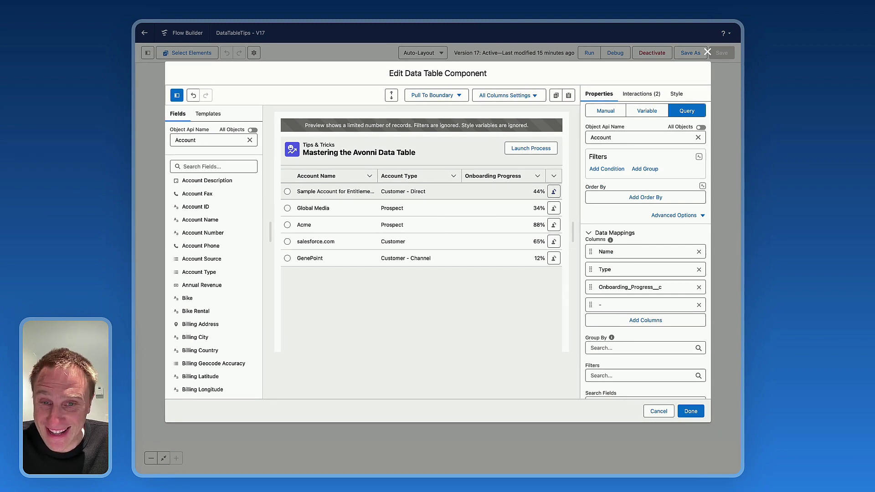
Add a row action on the ChangeOwner button that opens the changeOwner2 flow in a dialog
click(639, 95)
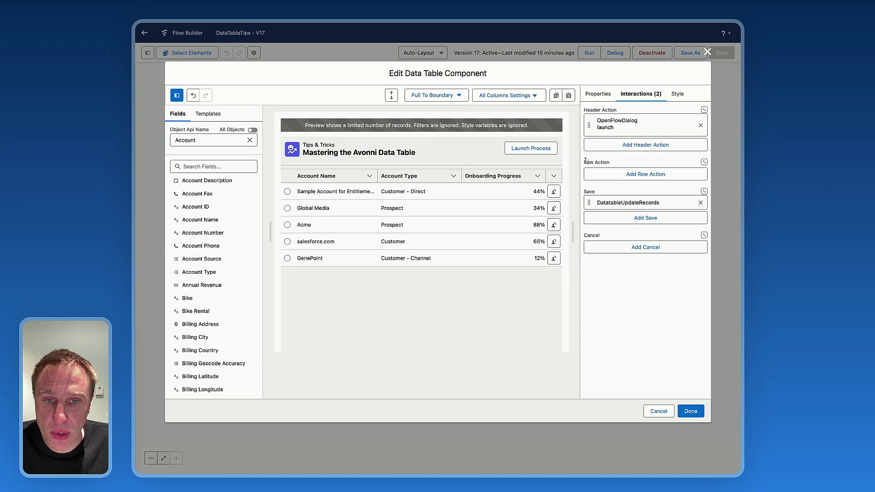
drag(584, 163, 608, 162)
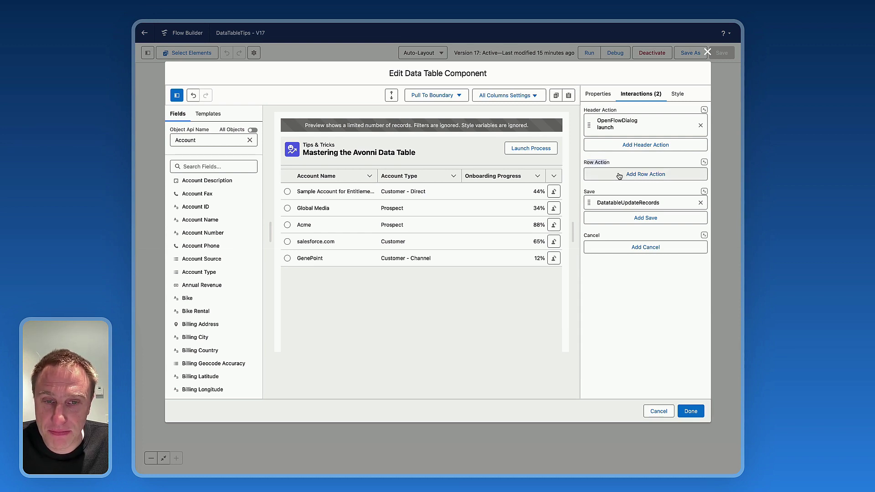
click(619, 174)
click(509, 120)
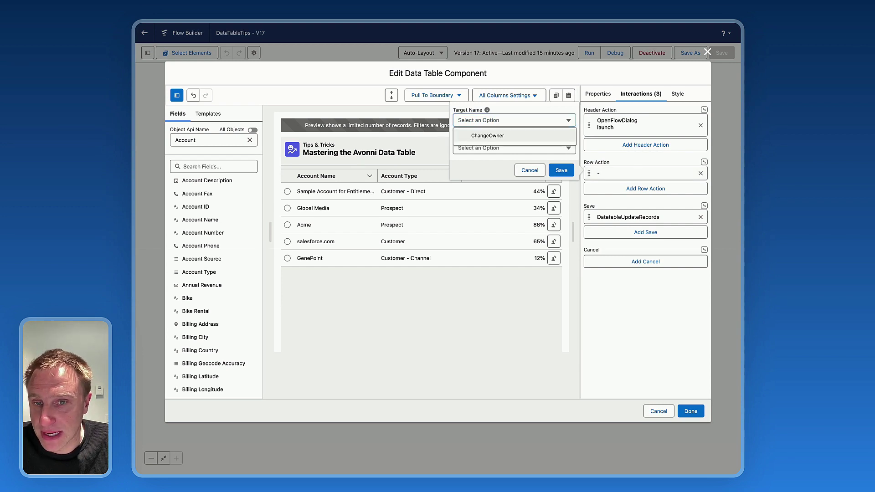
click(485, 137)
click(496, 148)
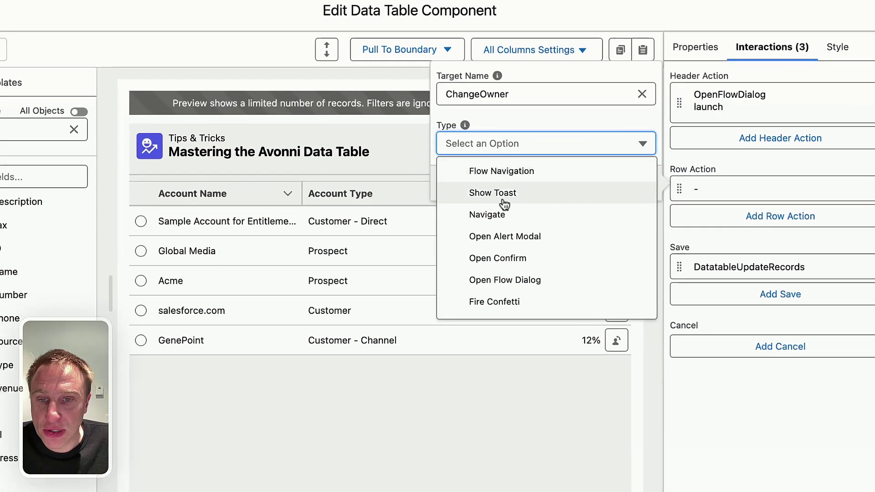
scroll(512, 262, down, 3)
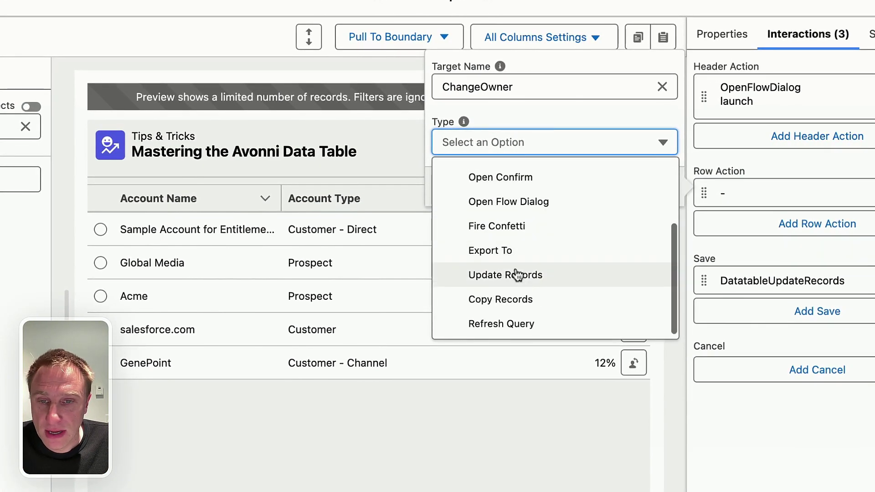
click(515, 203)
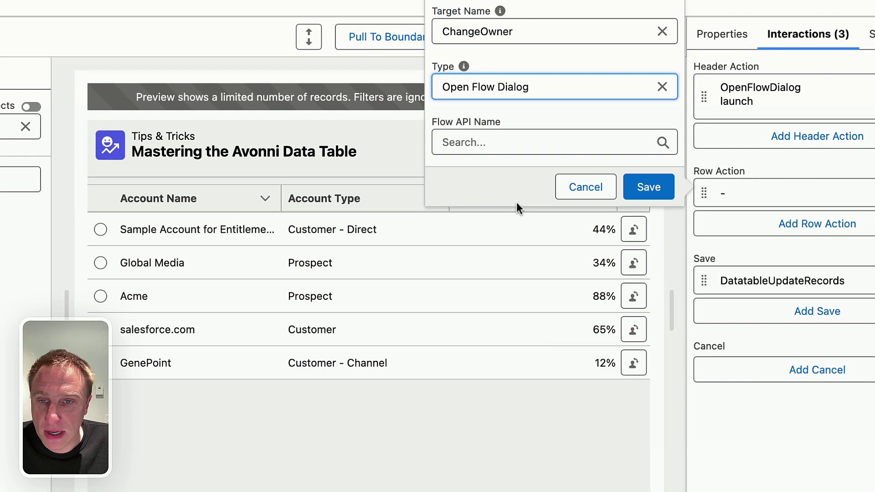
click(488, 140)
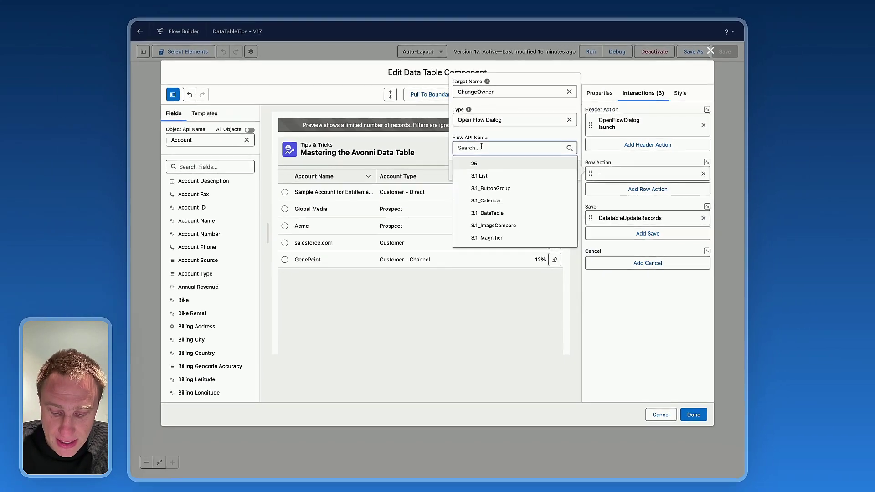
text(change)
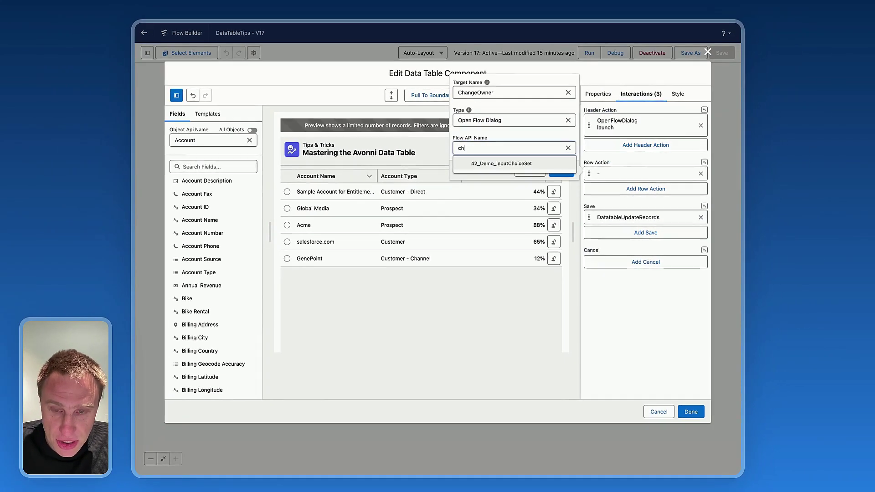
click(488, 201)
Pass the row's Account ID to the flow as input variable accountId and save the action
click(490, 262)
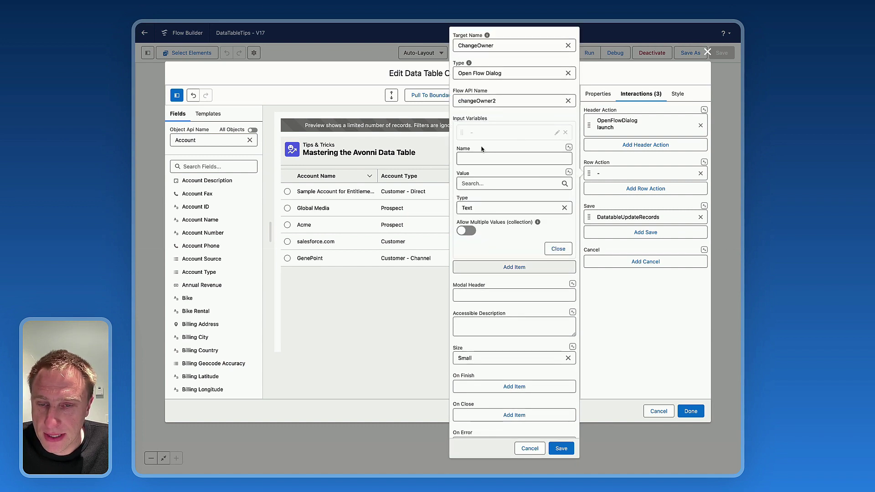
click(482, 159)
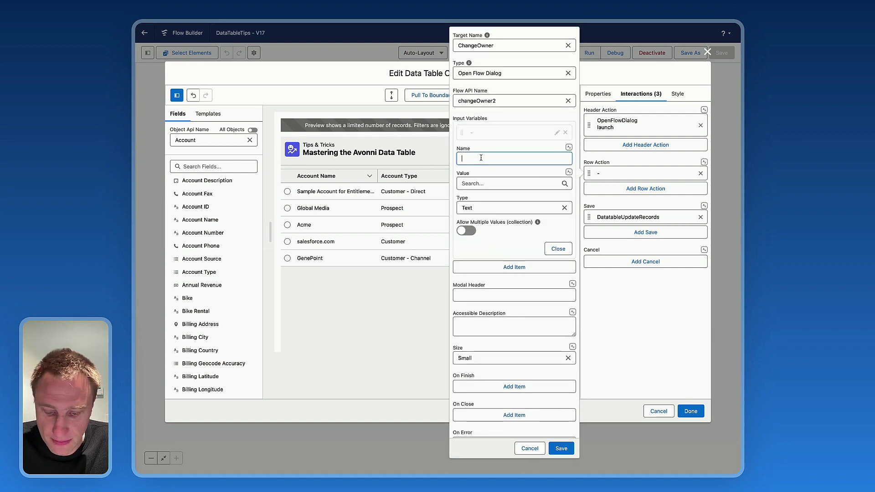
text(accountId)
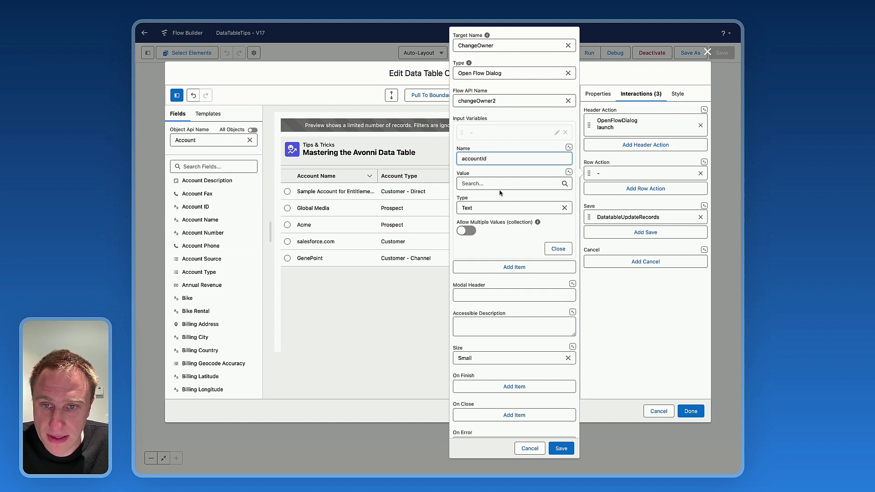
click(500, 184)
click(506, 223)
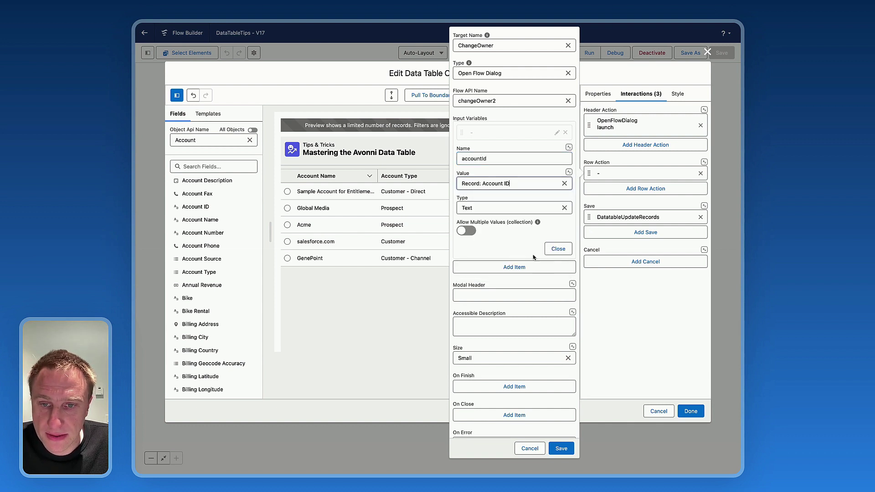
click(558, 248)
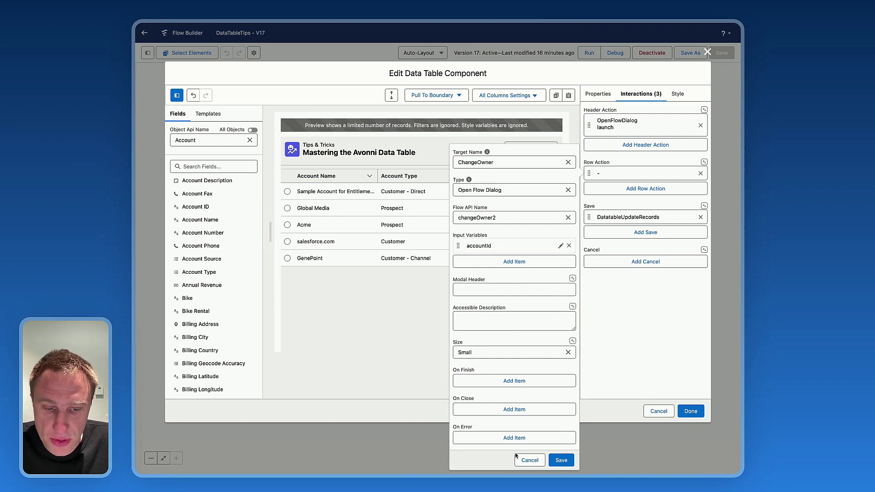
click(560, 461)
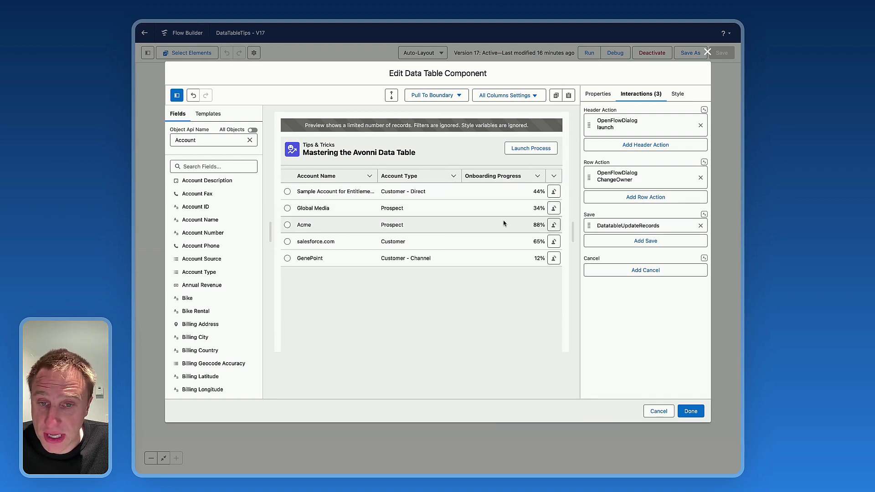
Save the DataTableTips flow as Version 18, activate it, and reload the Avonni FSC page
click(691, 411)
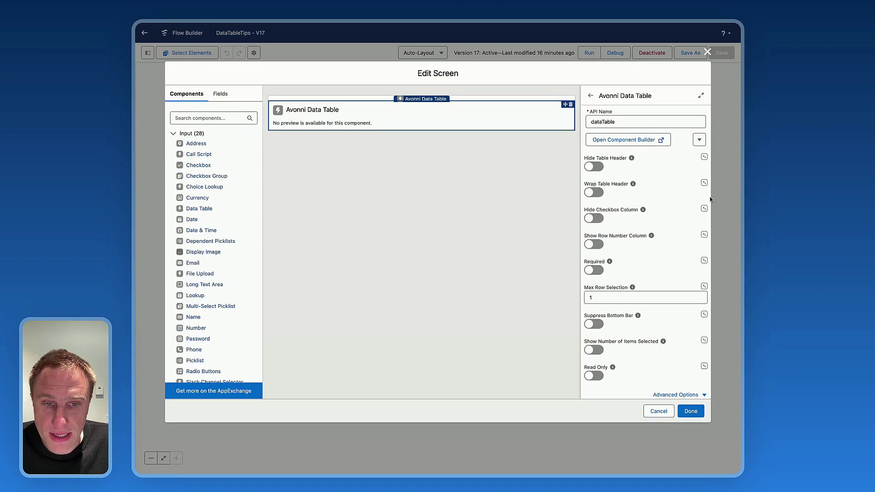
click(691, 412)
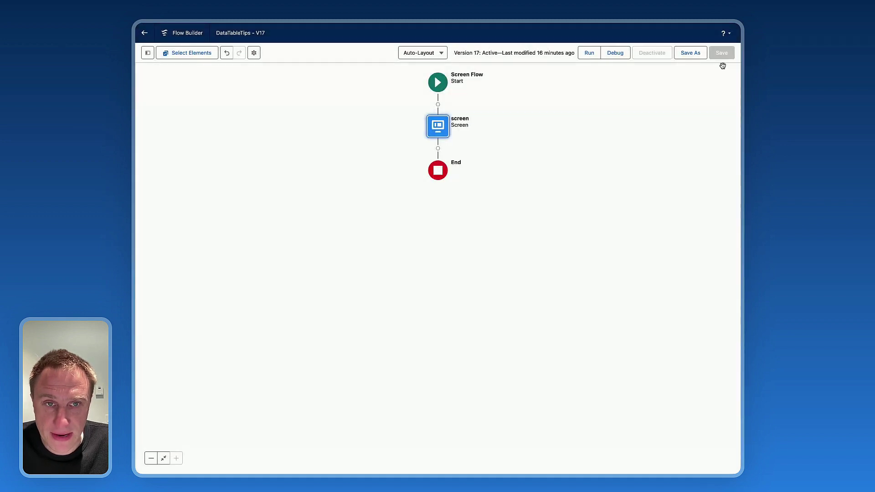
click(690, 53)
click(590, 304)
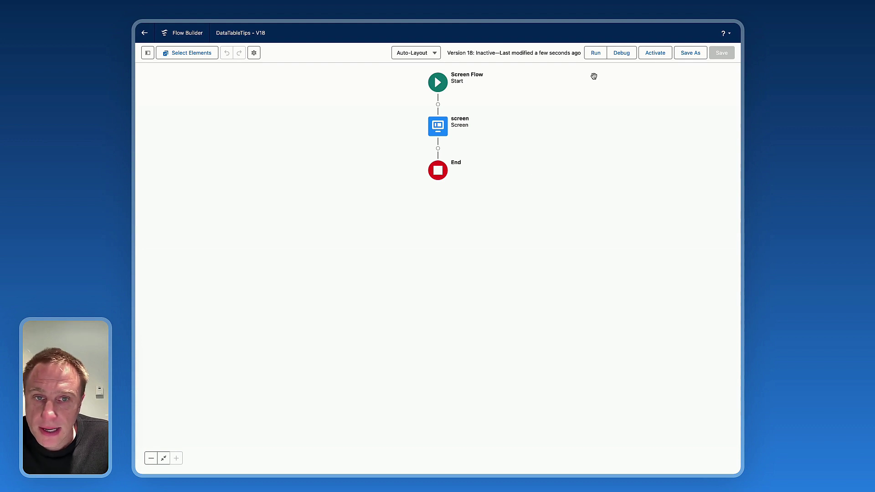
click(655, 53)
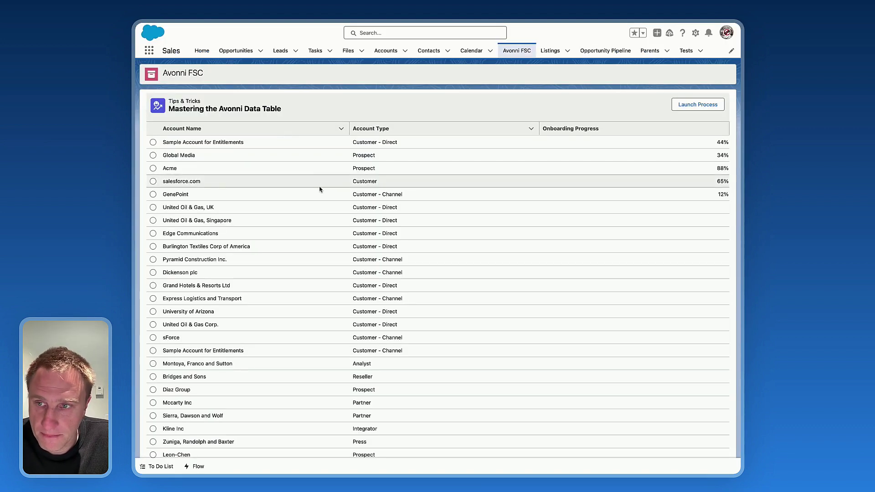
key(super+r)
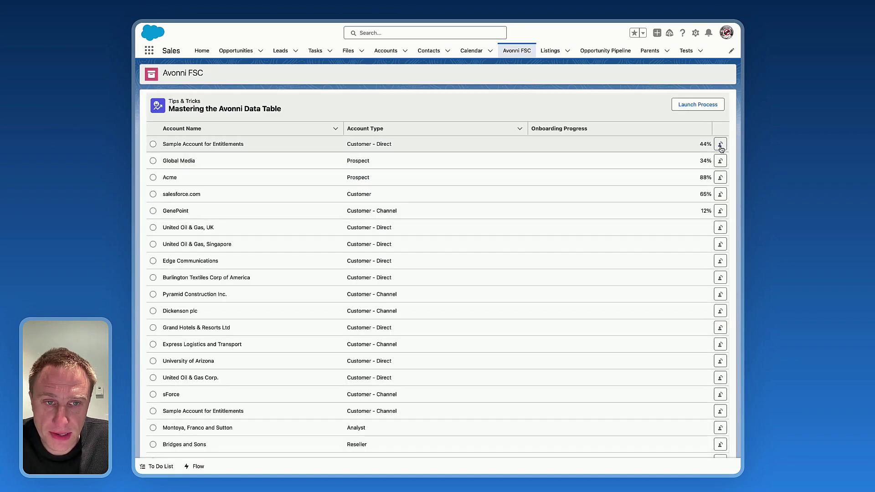
Confirm the first account's action button opens the Change Owner dialog, then close it
click(720, 145)
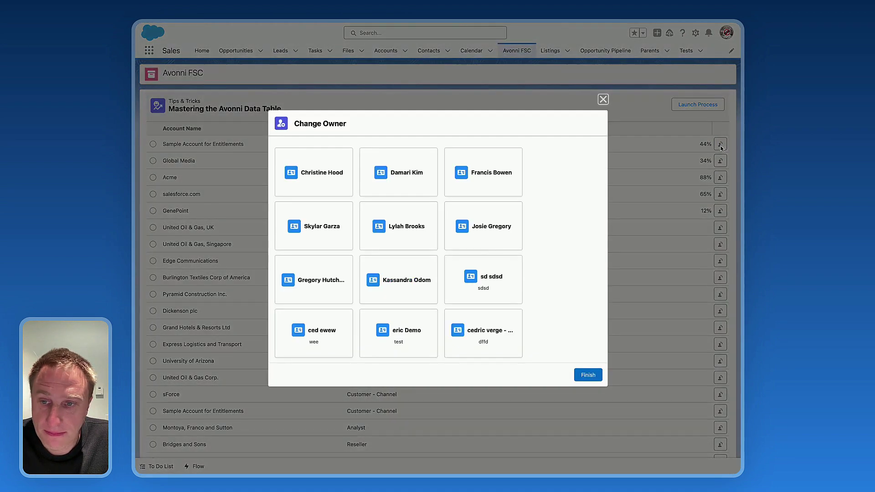
click(608, 102)
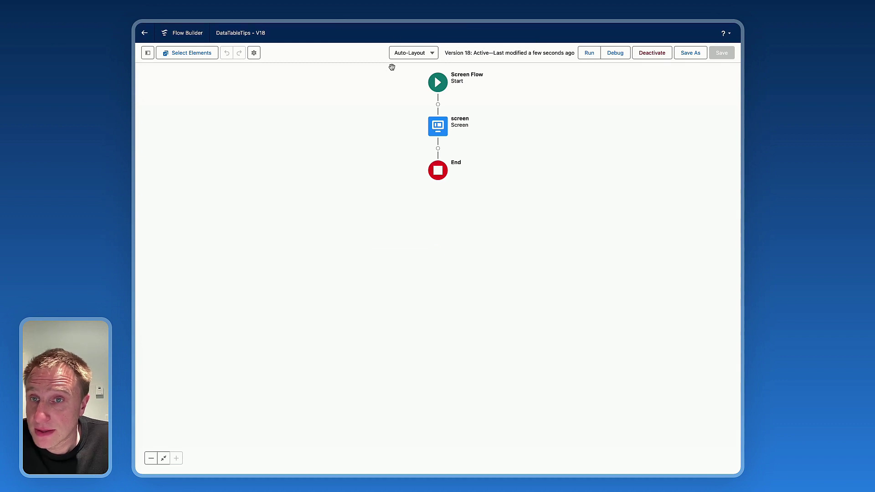
Reopen the data table's component builder and add another empty column
click(437, 125)
click(437, 207)
click(410, 130)
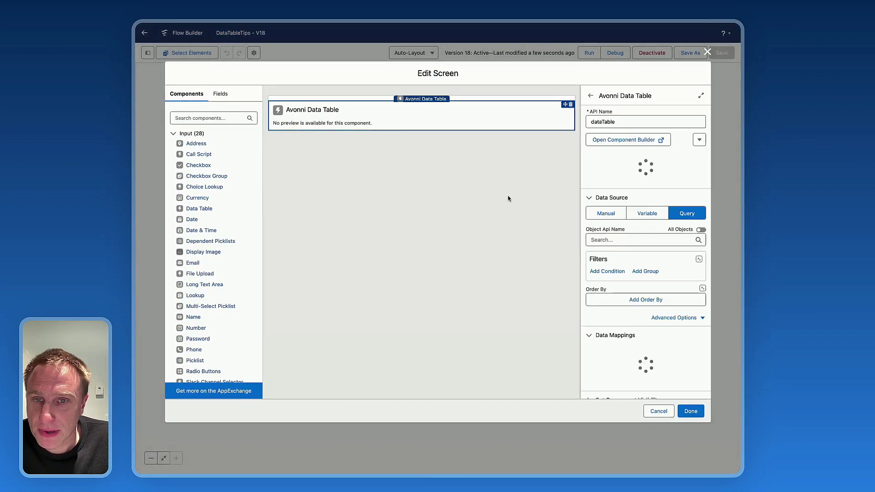
click(598, 141)
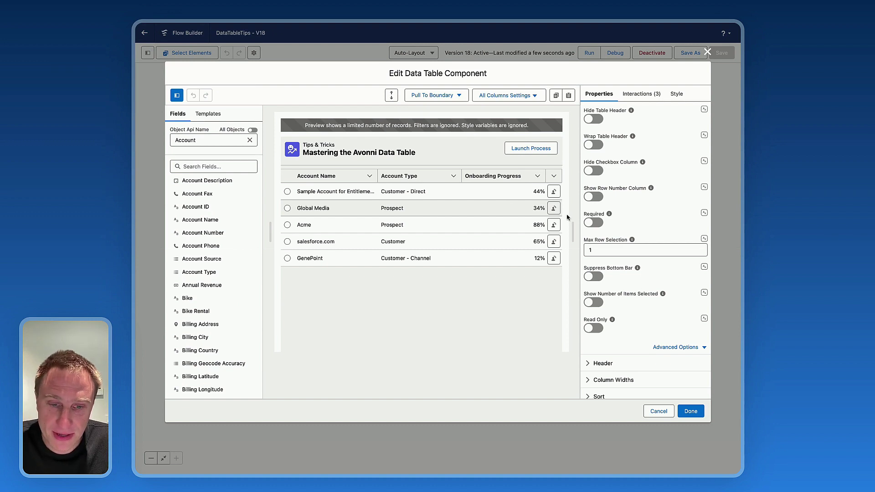
scroll(633, 247, down, 6)
scroll(633, 246, down, 3)
click(637, 287)
click(636, 305)
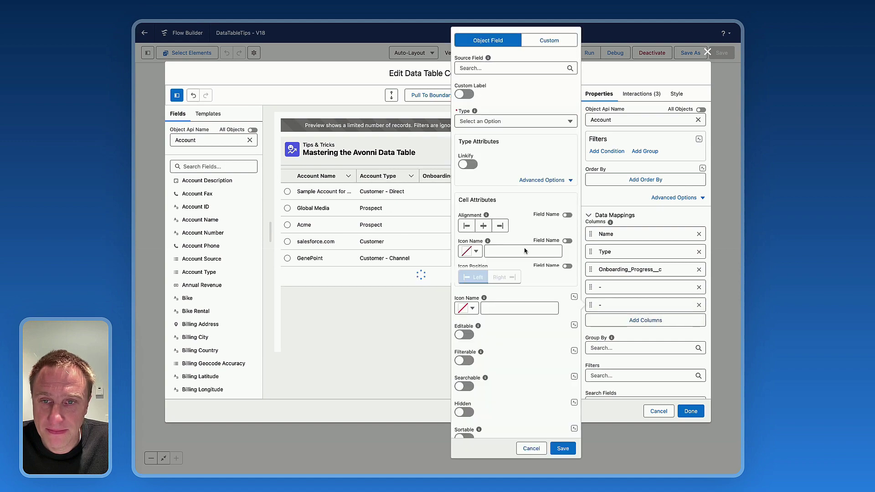
Source the new column from the Logo field and display it as an Avatar
click(482, 69)
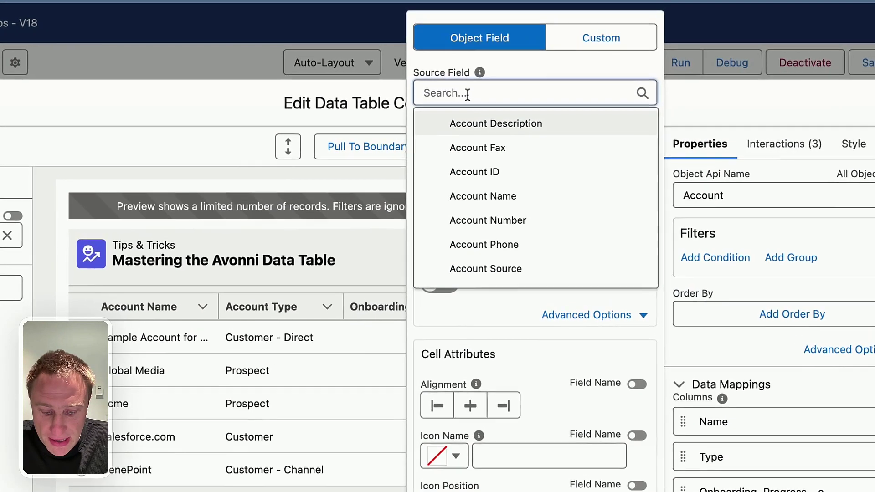
text(log)
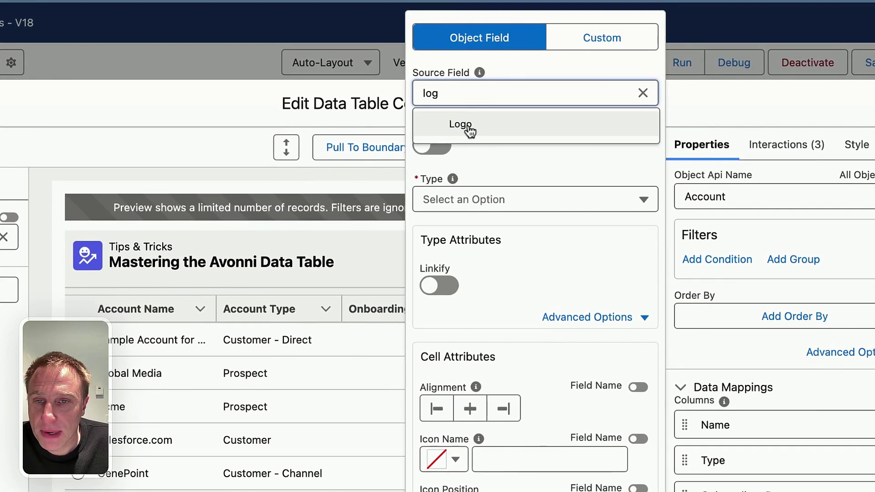
click(469, 131)
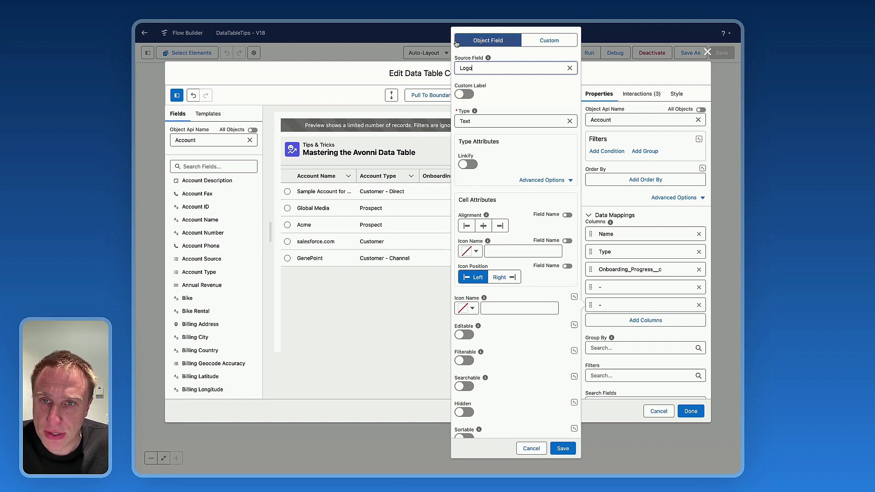
click(481, 121)
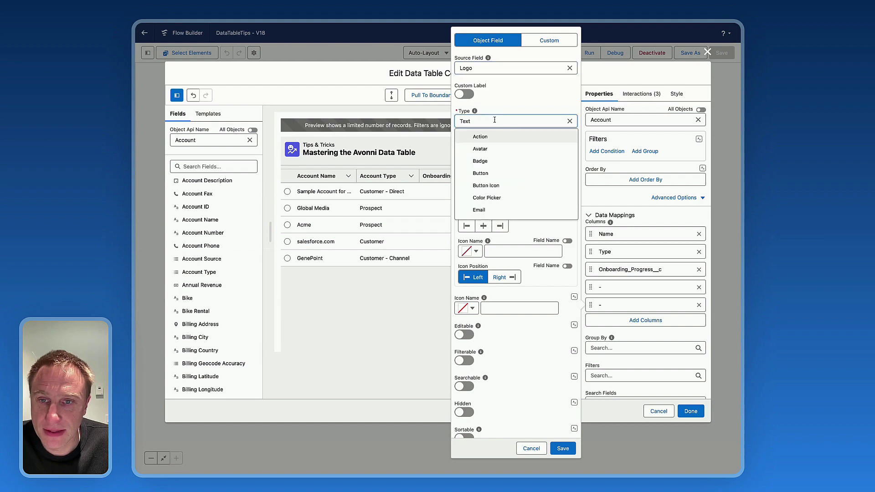
click(480, 149)
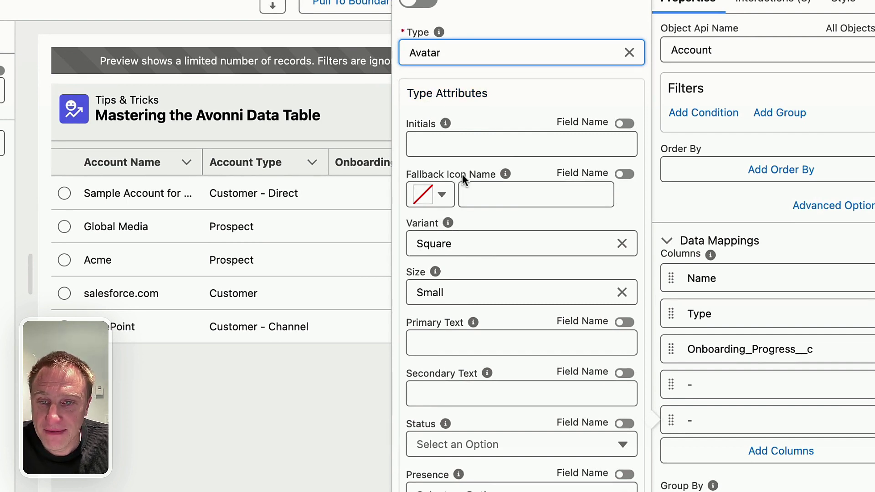
Set the avatar's fallback icon to the Logo field and its size to Medium, then save
click(624, 174)
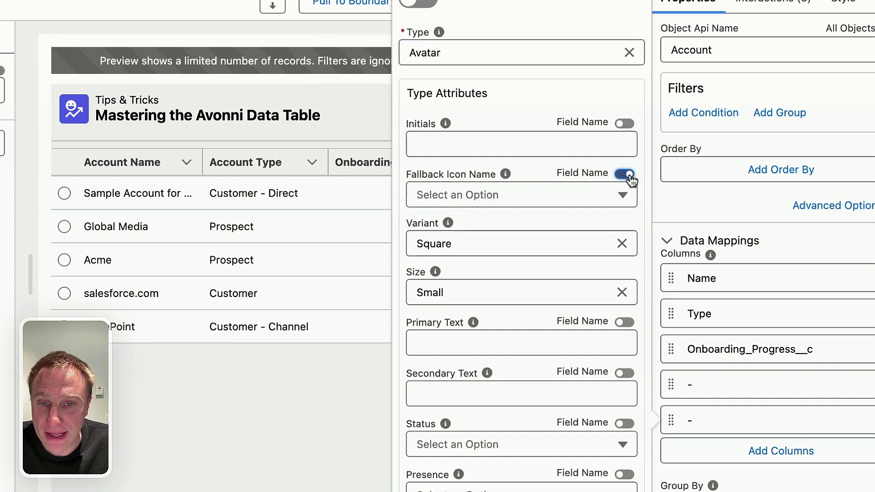
click(561, 198)
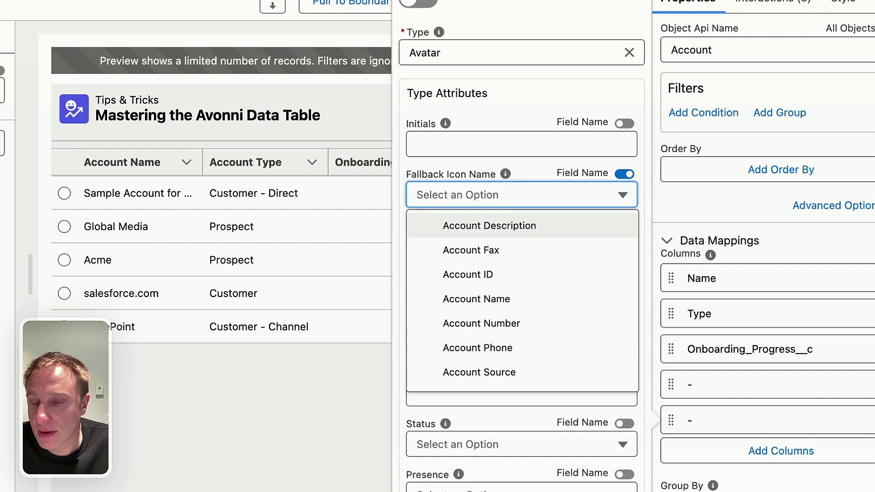
scroll(494, 279, down, 10)
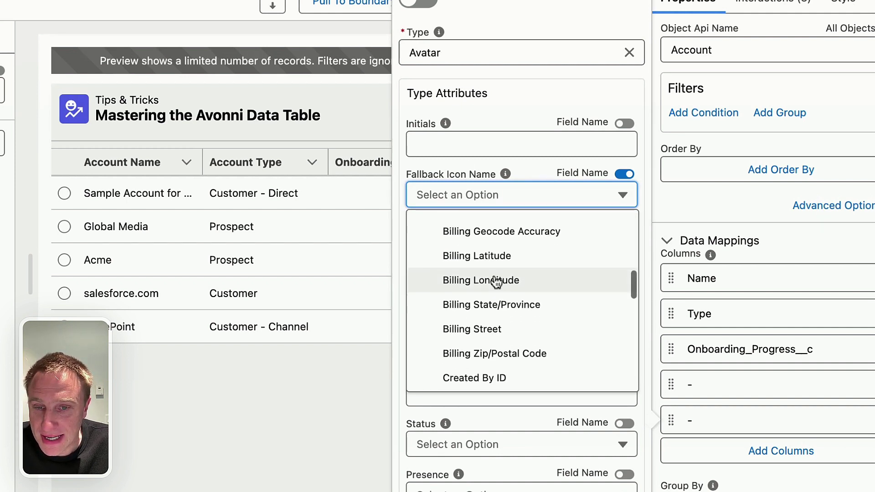
scroll(496, 281, down, 10)
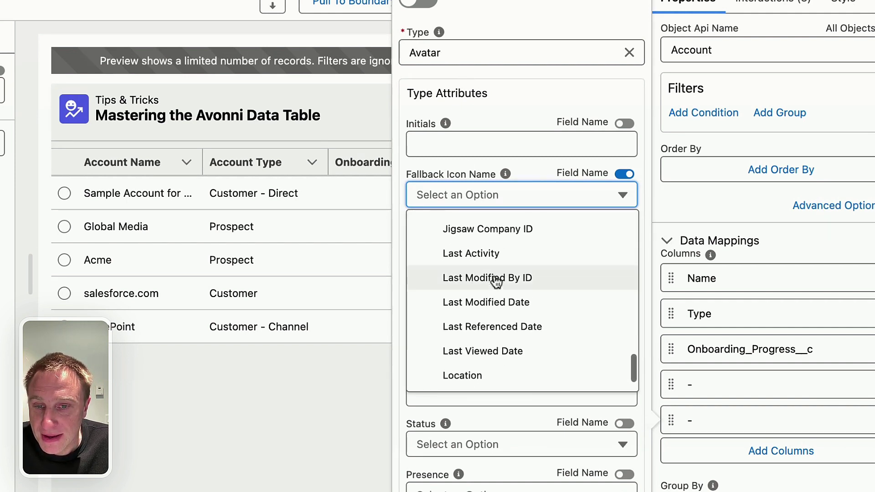
scroll(495, 281, down, 4)
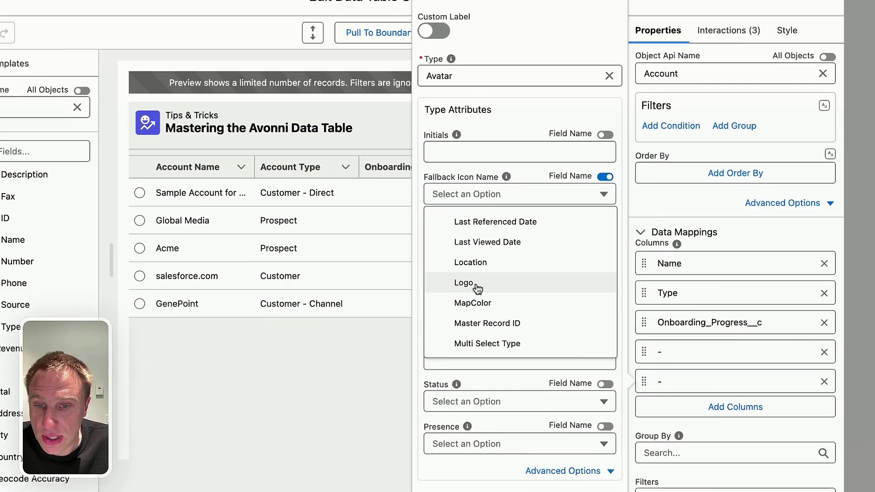
click(477, 287)
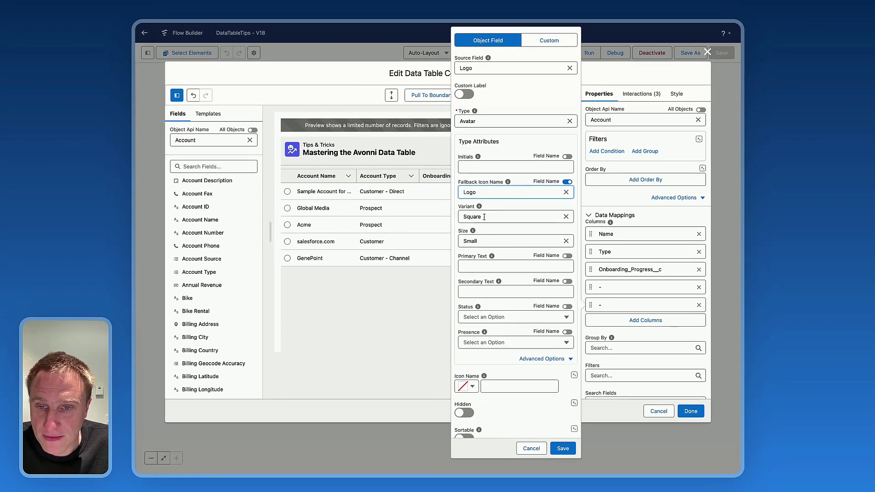
click(490, 241)
click(508, 282)
click(562, 448)
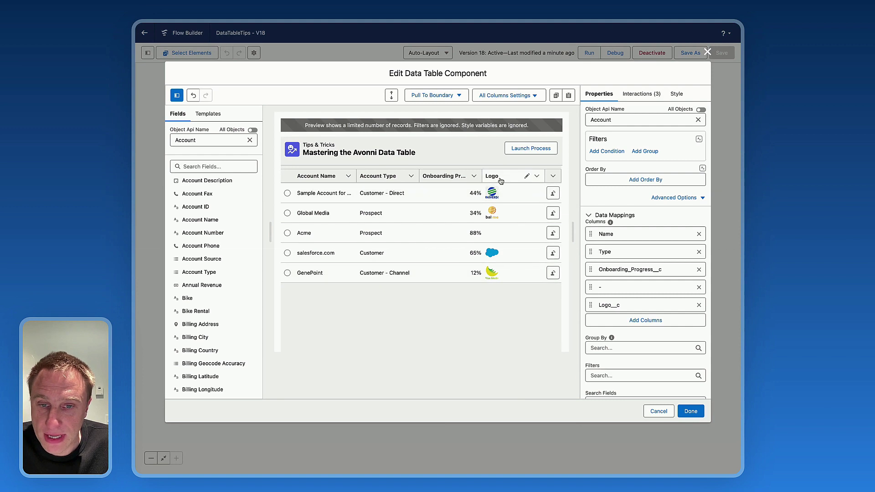
Move the Logo column to the front of the table and set its Fixed Width to 40
drag(624, 303, 612, 234)
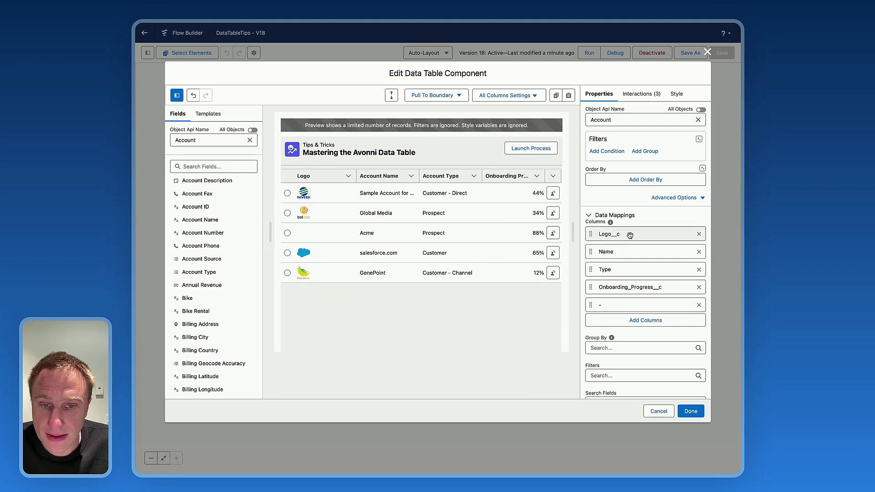
click(594, 238)
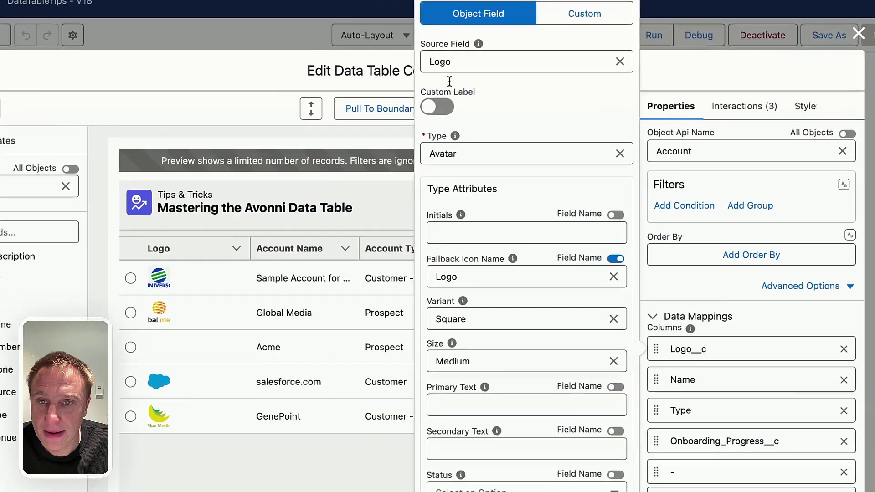
click(464, 94)
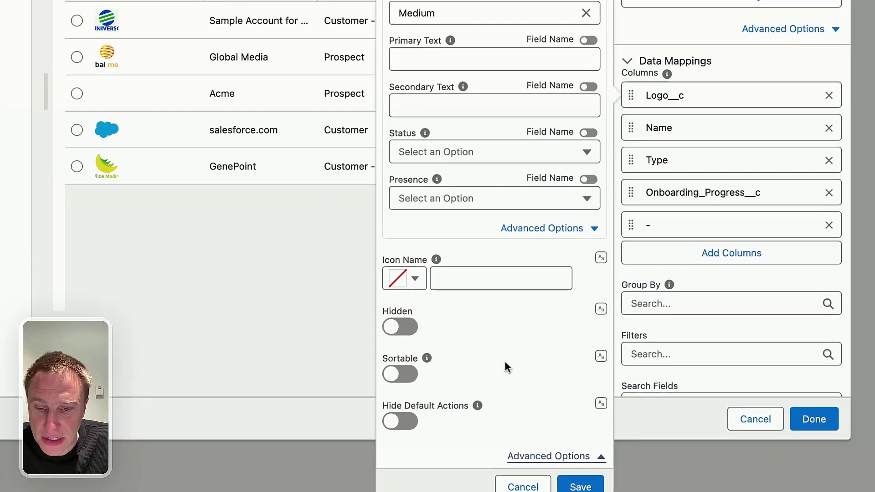
click(430, 448)
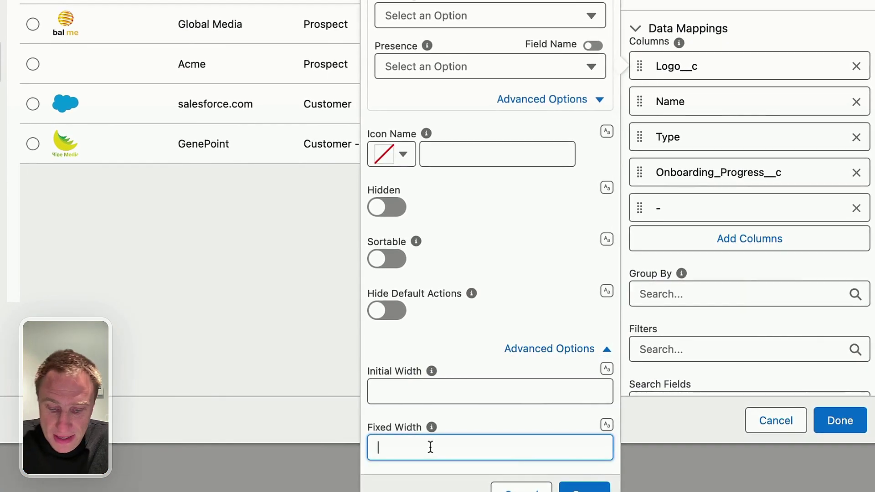
text(40)
click(569, 464)
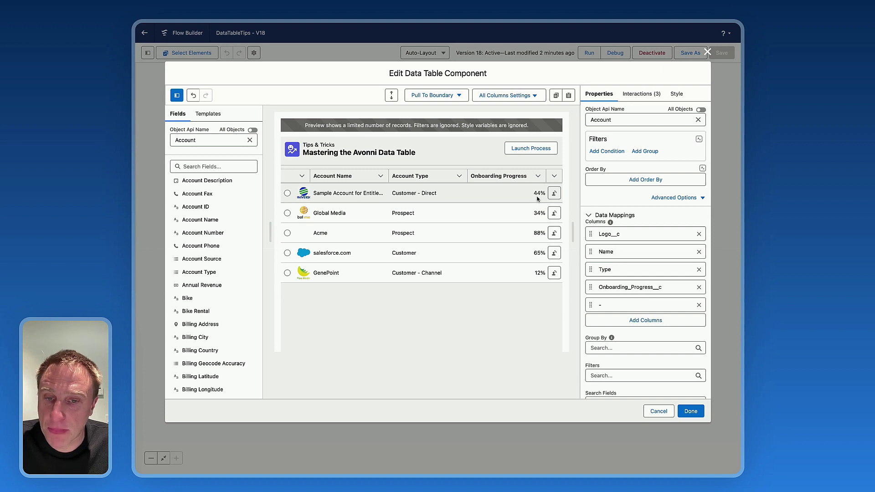
Display Onboarding Progress as a Small, Base-theme progress bar with Show Value enabled
click(631, 290)
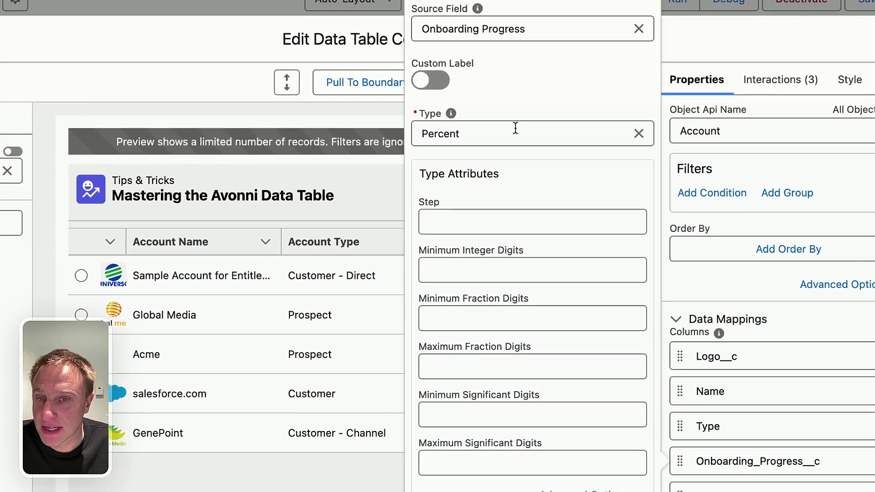
click(515, 128)
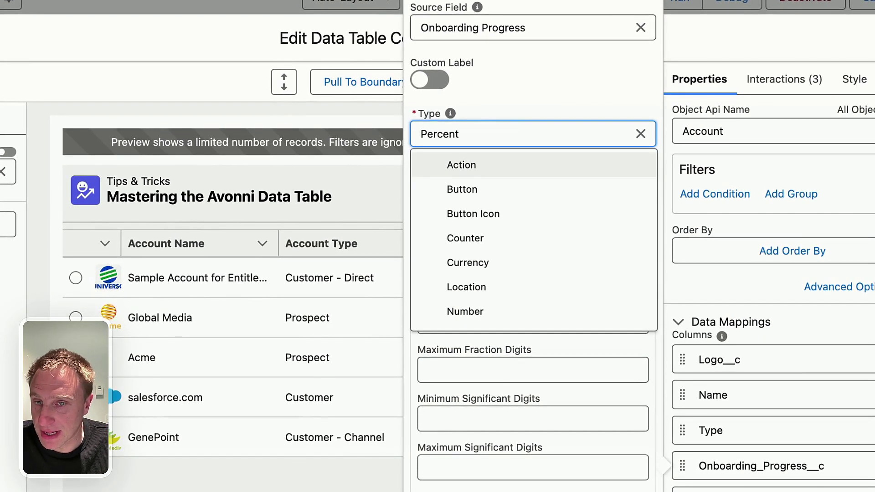
scroll(518, 205, down, 5)
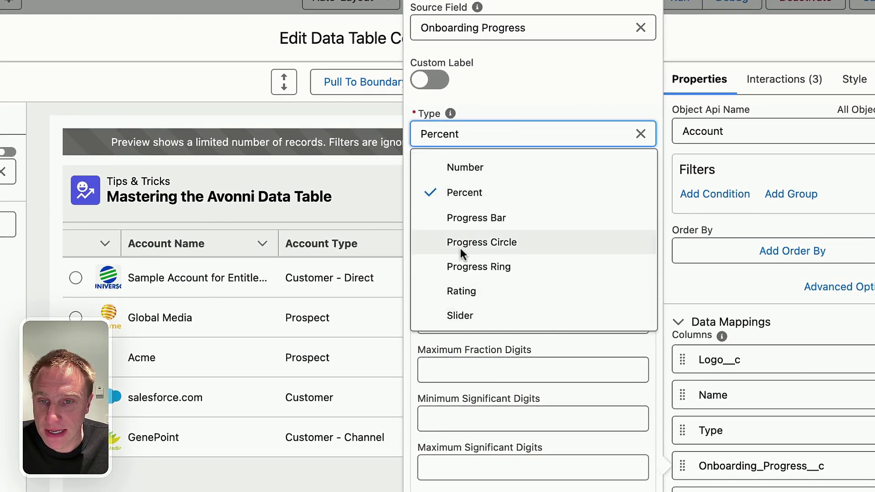
click(469, 224)
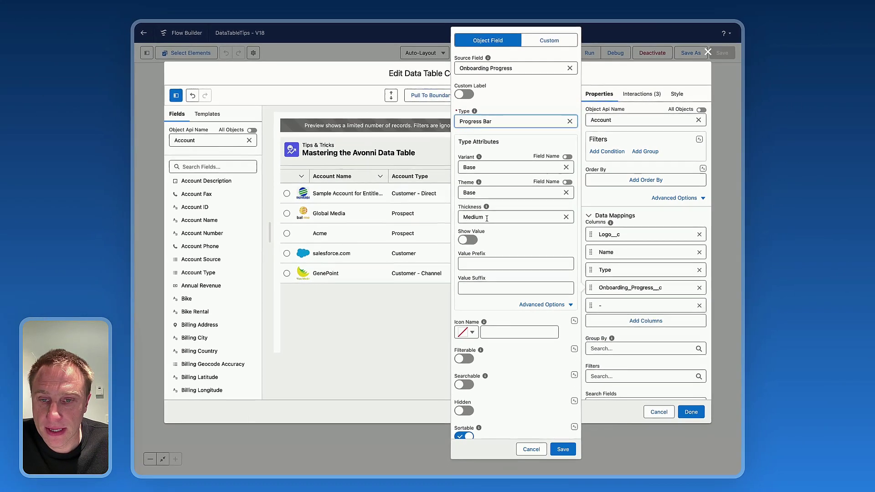
click(487, 217)
click(495, 244)
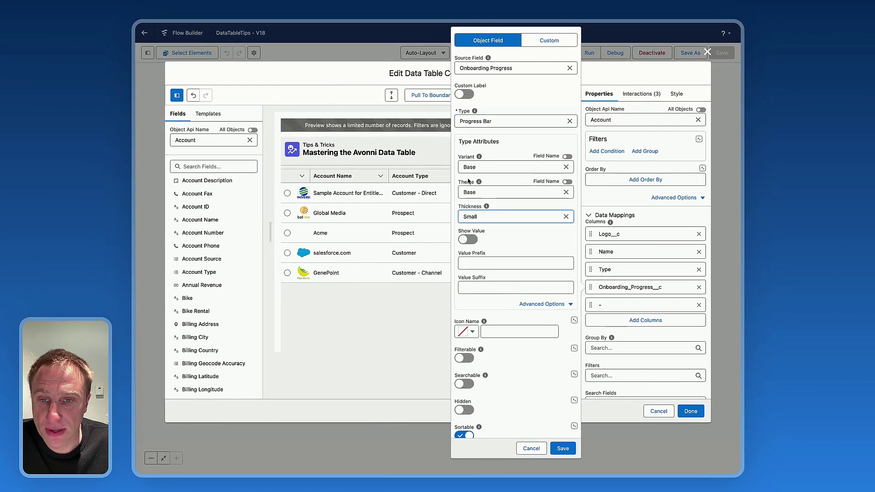
click(481, 192)
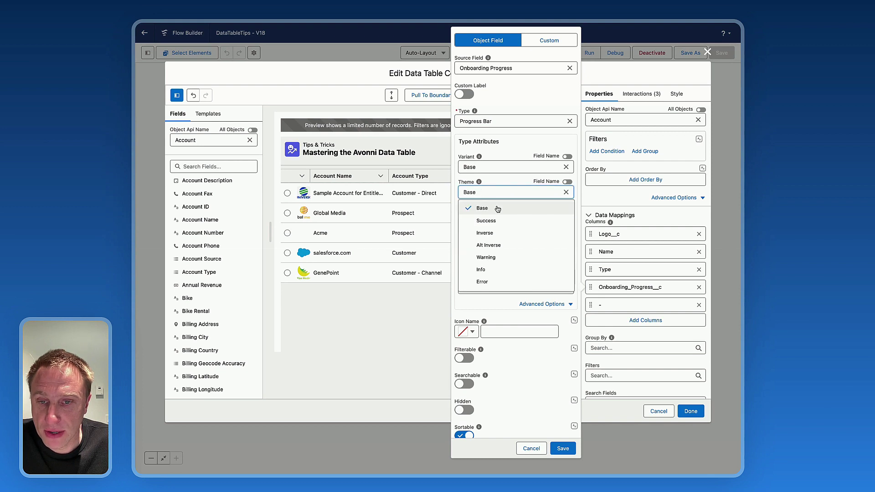
click(500, 183)
click(468, 239)
click(564, 453)
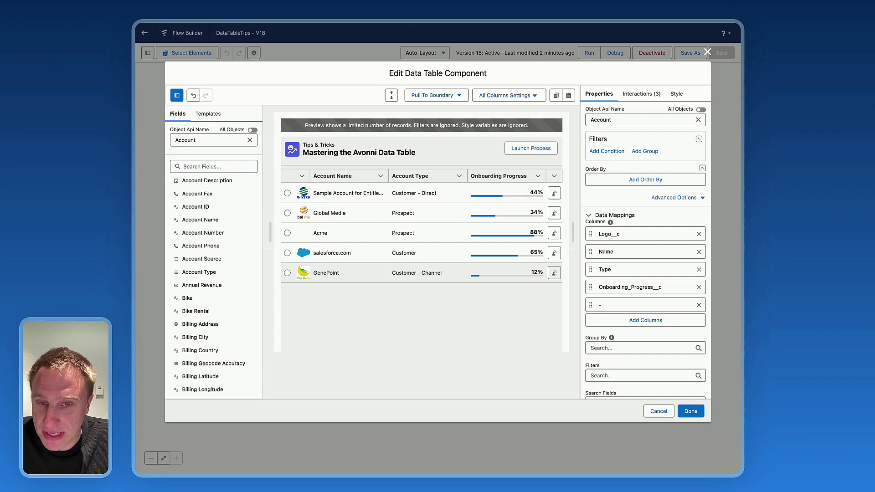
Review the Onboarding Progress column's display types and save it unchanged
click(629, 288)
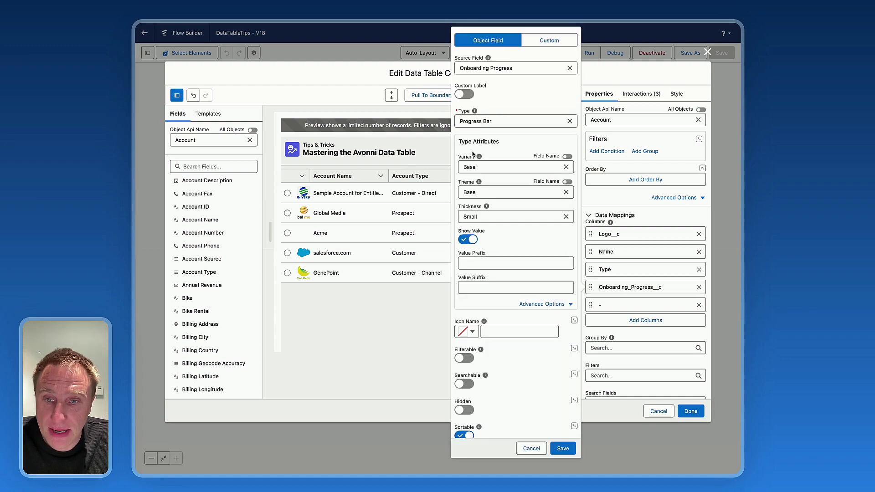
click(490, 120)
scroll(494, 169, down, 3)
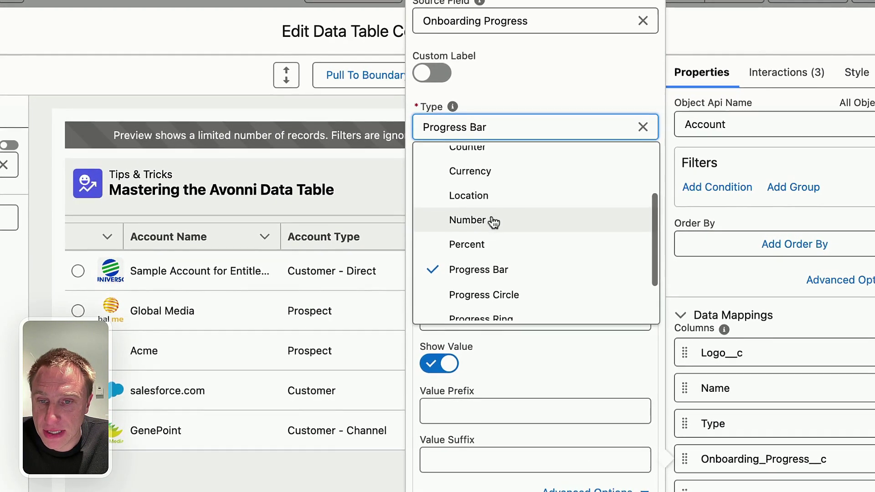
scroll(493, 222, down, 2)
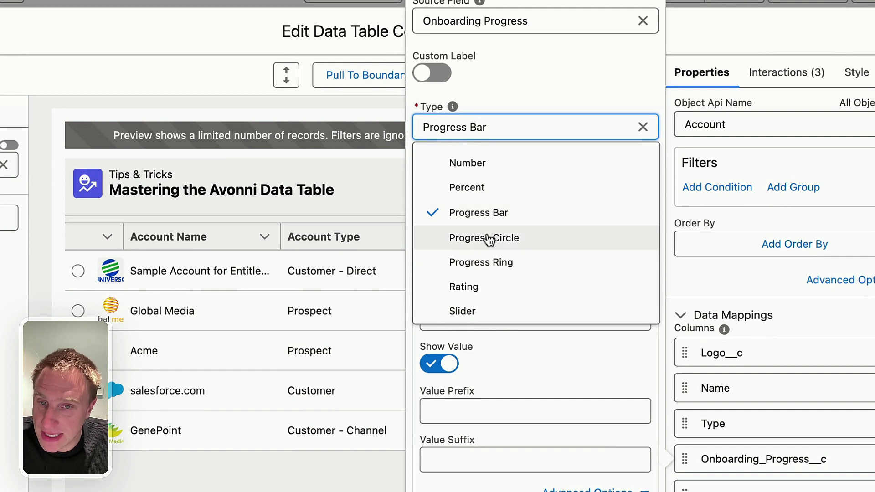
scroll(474, 283, down, 1)
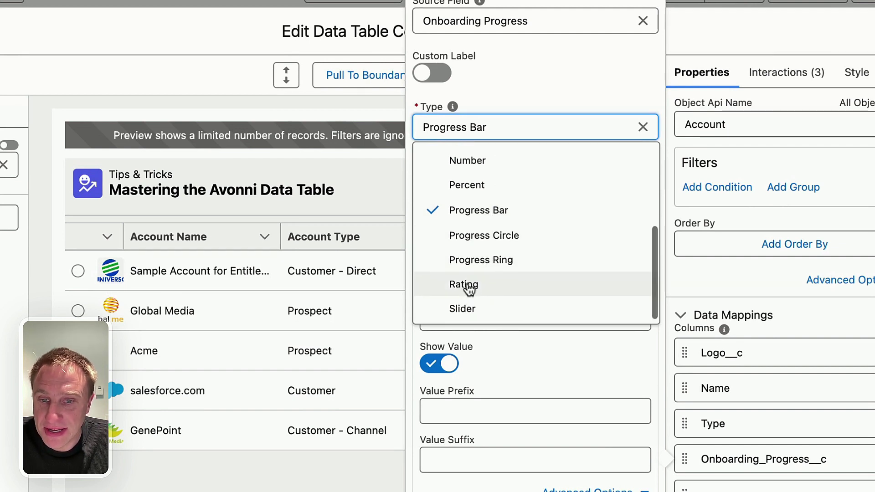
scroll(477, 280, up, 5)
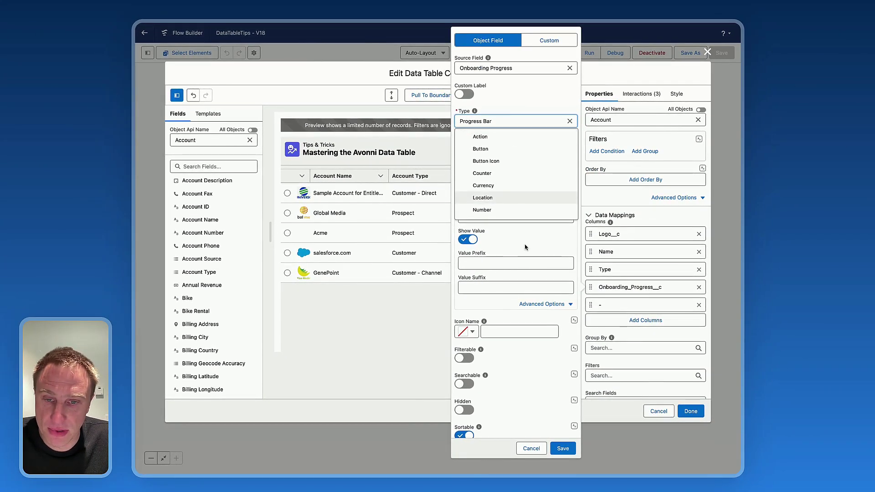
click(514, 95)
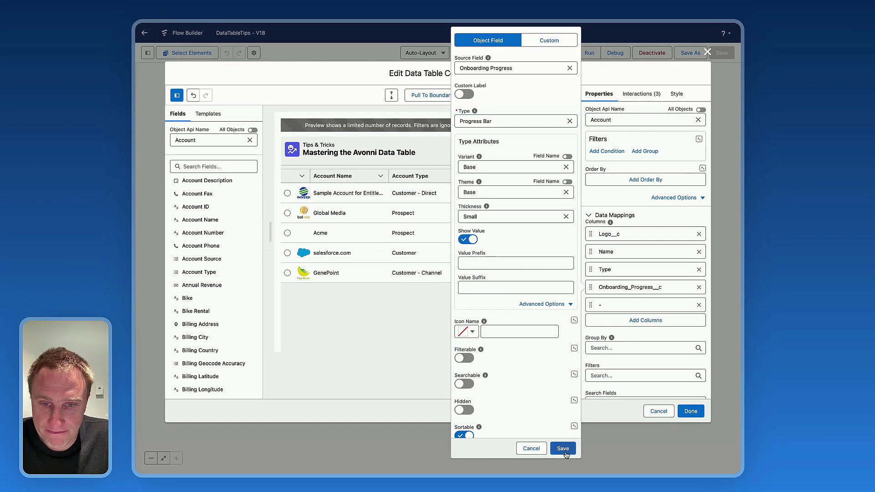
click(564, 450)
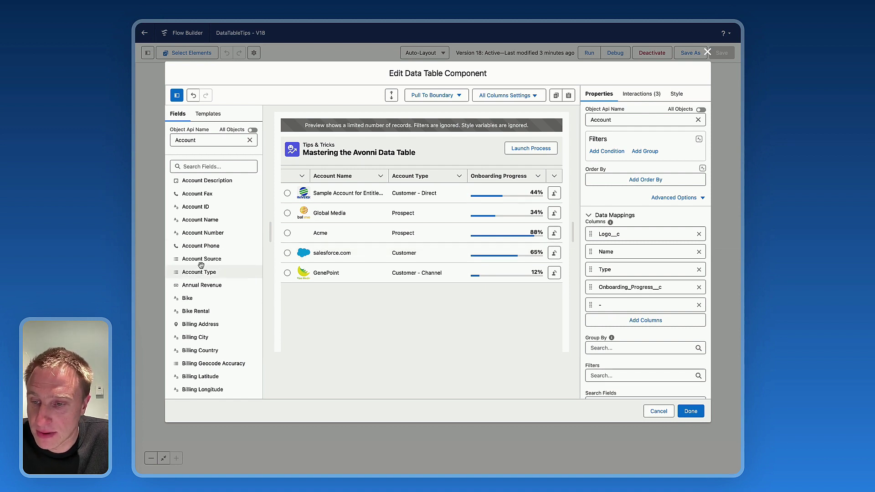
Drag the Bike field into the table and make its lookup values linkified and editable
drag(186, 299, 386, 179)
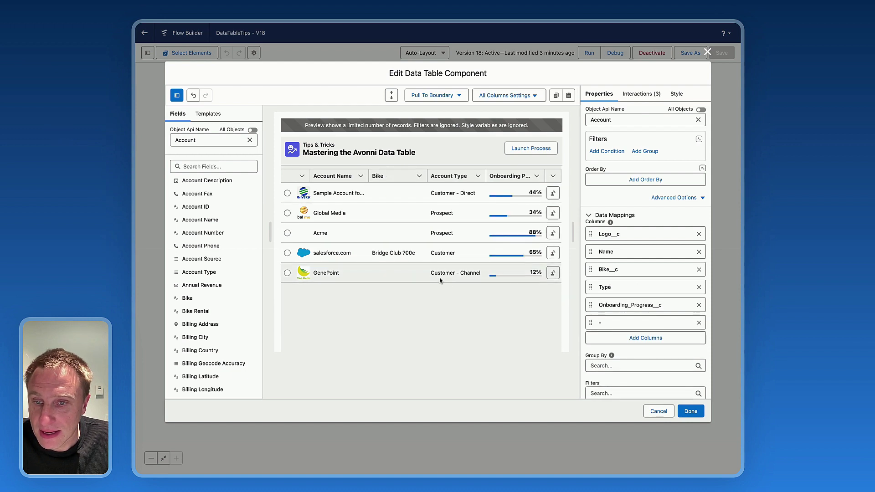
click(641, 272)
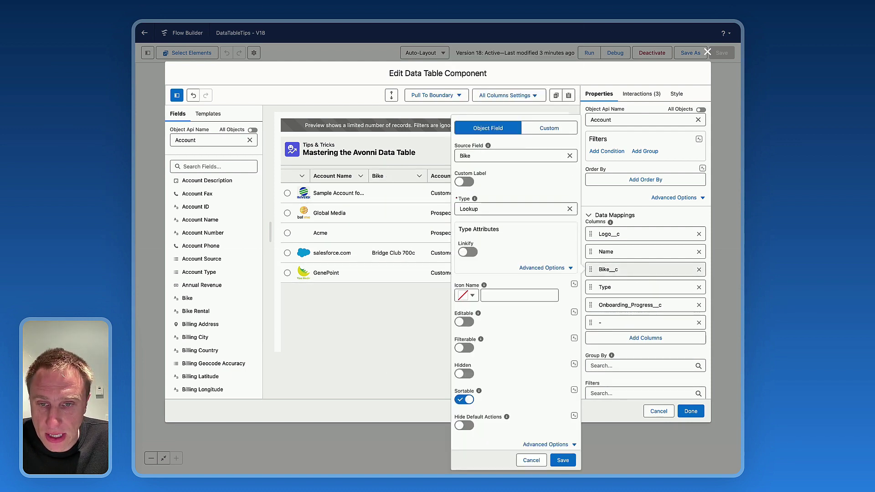
click(467, 252)
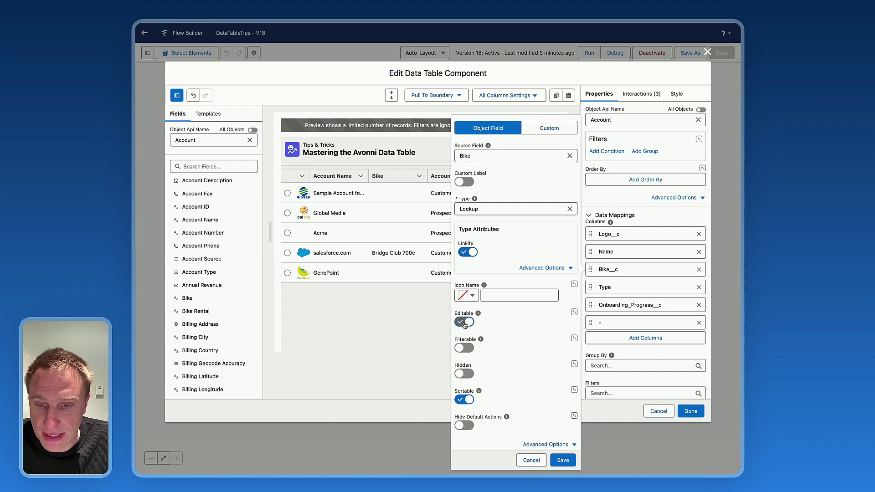
click(563, 461)
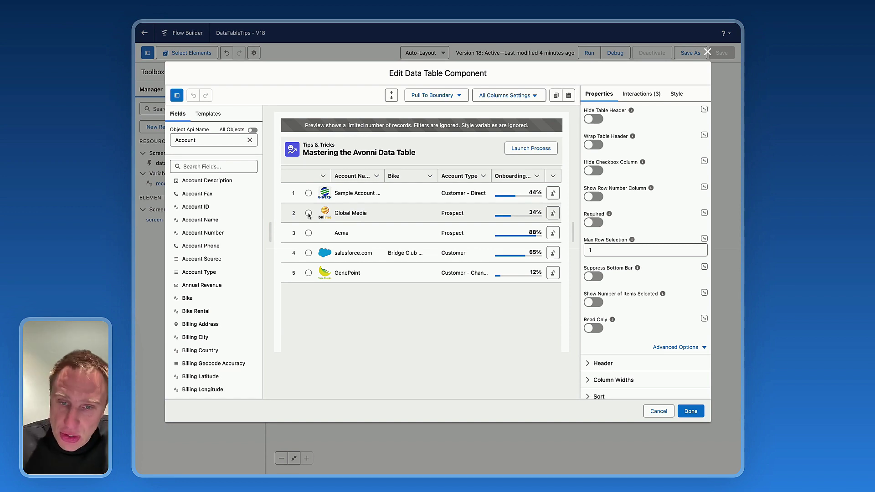
Close the data table component builder and the screen editor to return to the DataTableTips canvas
click(690, 412)
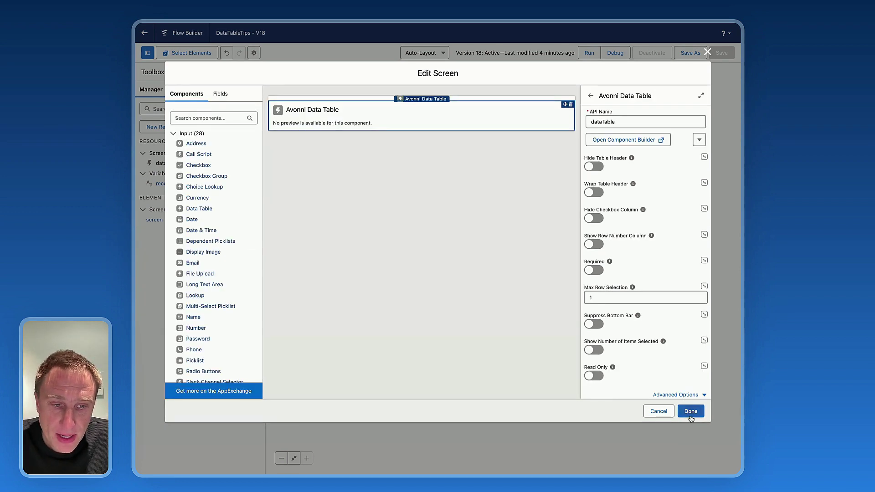
click(690, 413)
Start a new Formula resource with a Boolean data type
click(171, 126)
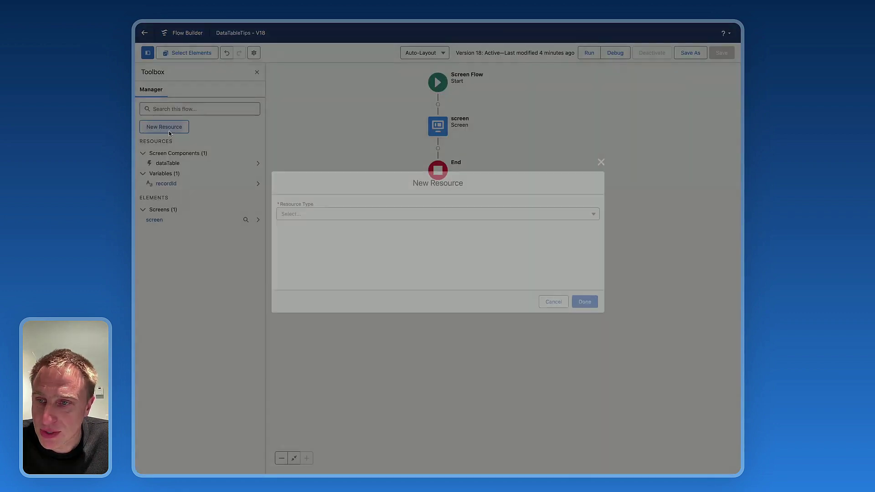
click(293, 214)
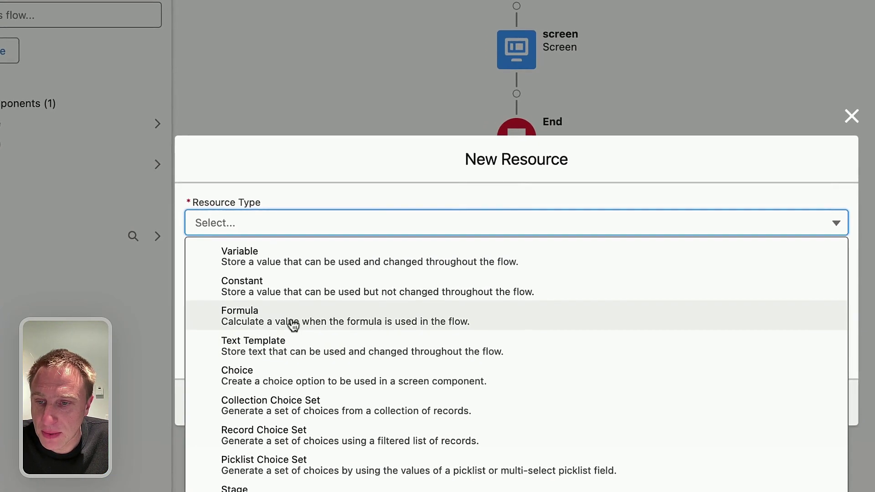
click(293, 325)
click(224, 295)
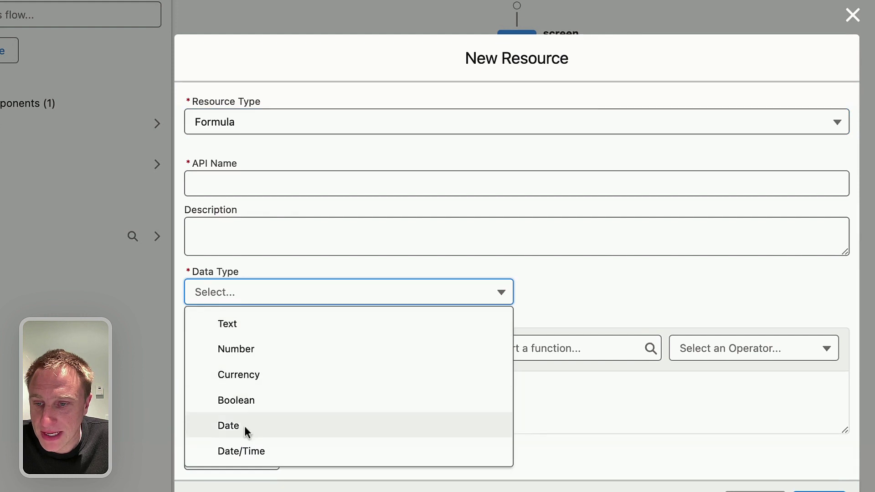
click(245, 403)
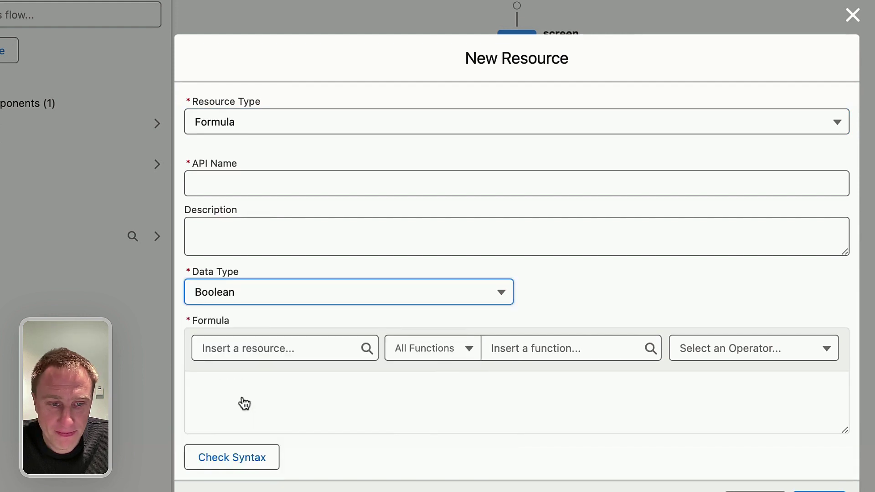
Paste and fix the selected-rows formula, name it DisableHeaderActions, and save it
click(294, 388)
text(IF({!dataTable.nbSelectedRows}>0, false, true))
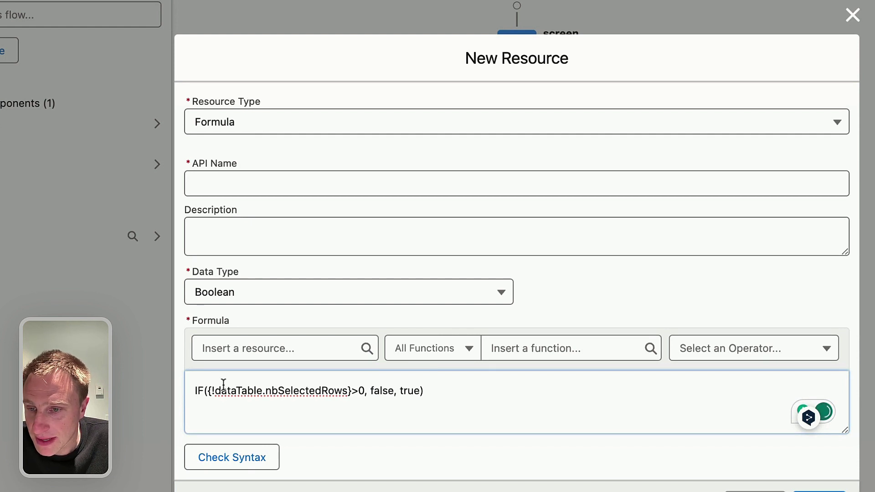
drag(221, 391, 258, 394)
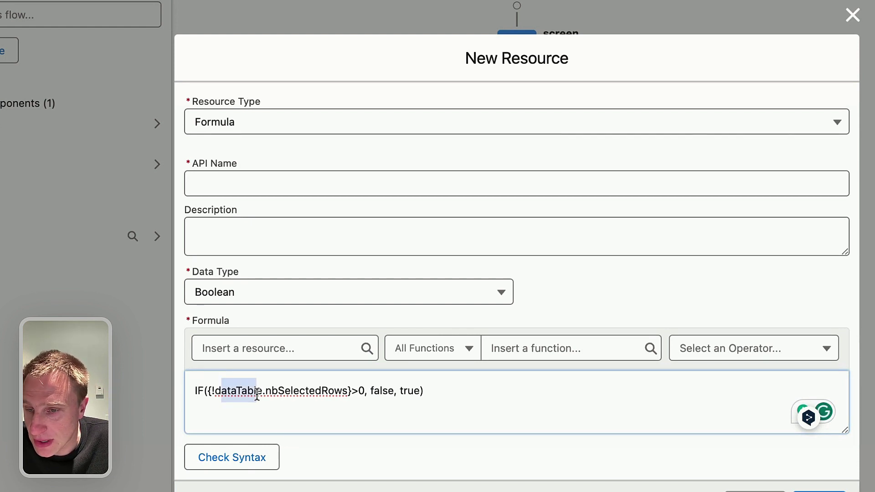
click(267, 392)
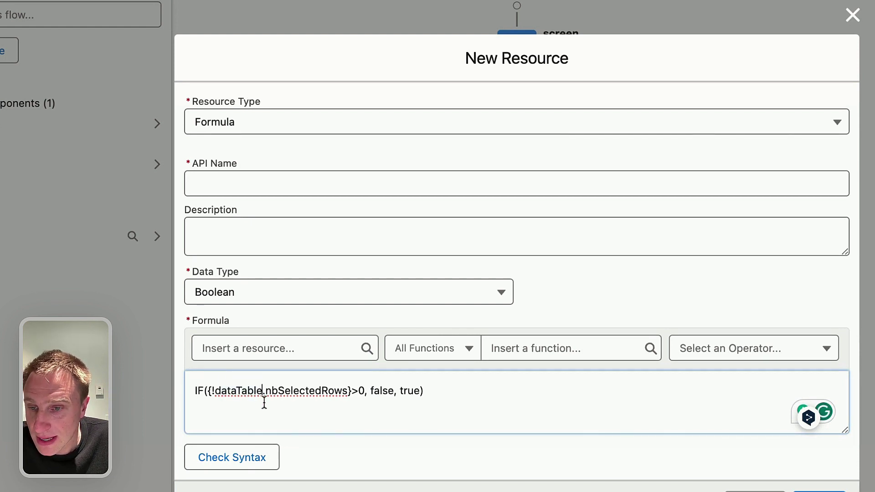
key(shift+Right)
key(shift+Right)
key(shift+Right)
key(shift+Right)
key(shift+Right)
key(shift+Right)
key(shift+Right)
key(shift+Right)
key(shift+Right)
key(shift+Right)
key(shift+Right)
key(shift+Right)
key(shift+Right)
key(shift+Right)
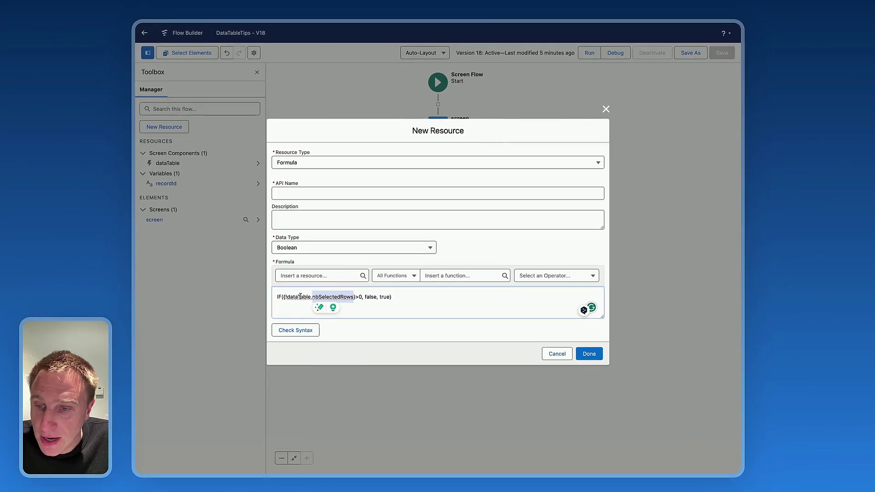
click(301, 297)
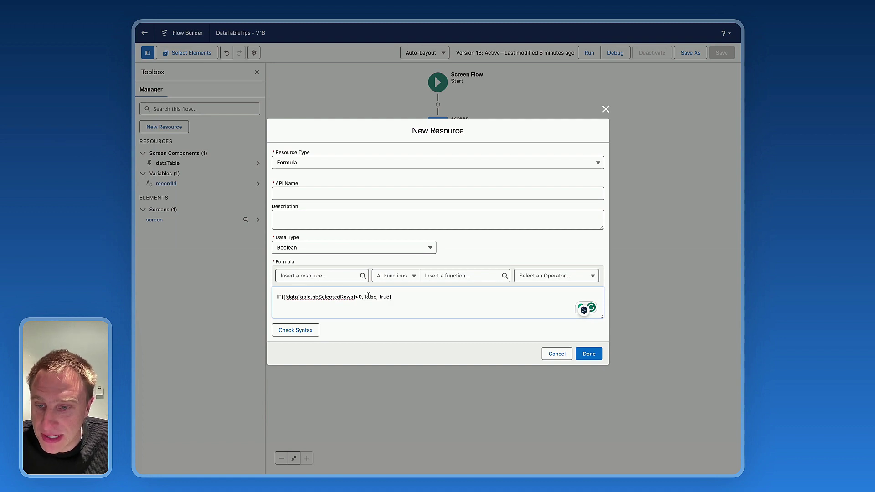
click(589, 355)
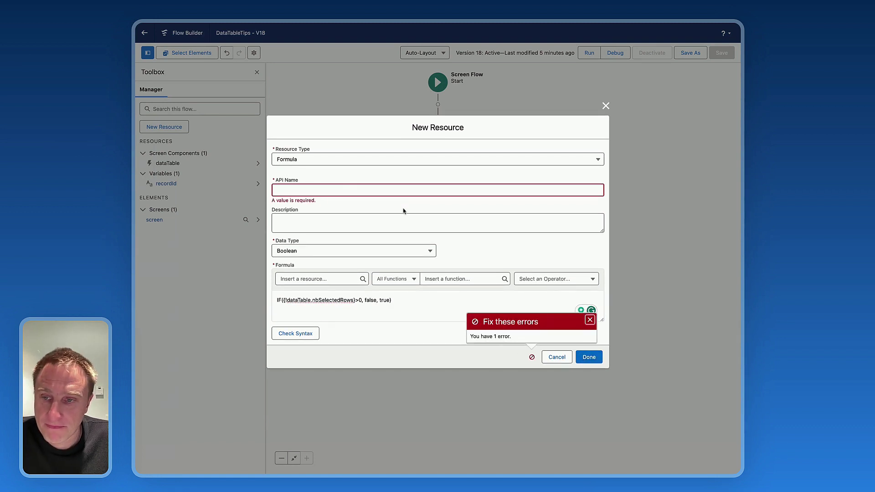
click(342, 187)
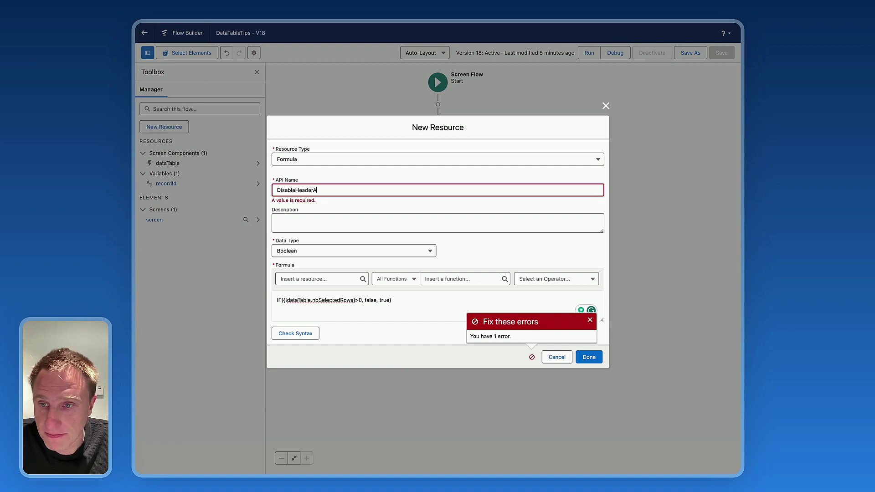
click(588, 357)
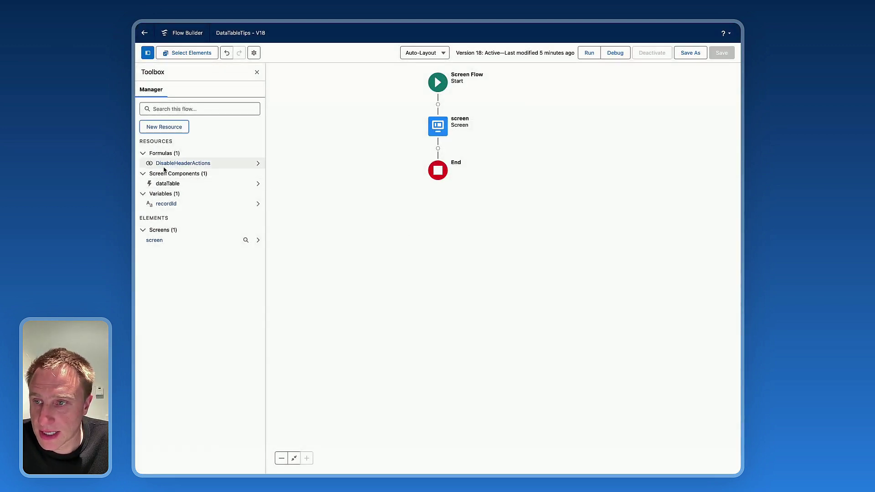
Open the Avonni Data Table's component builder on the screen and expand its Header settings
click(436, 130)
double_click(436, 129)
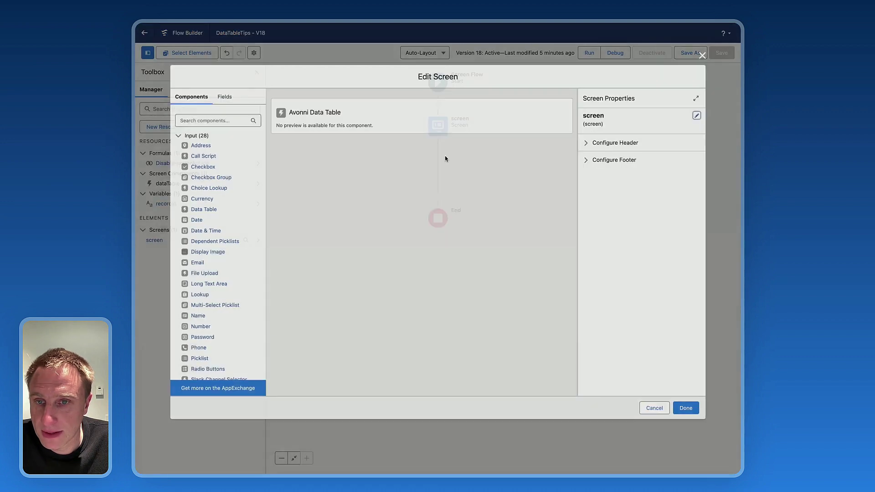
click(389, 122)
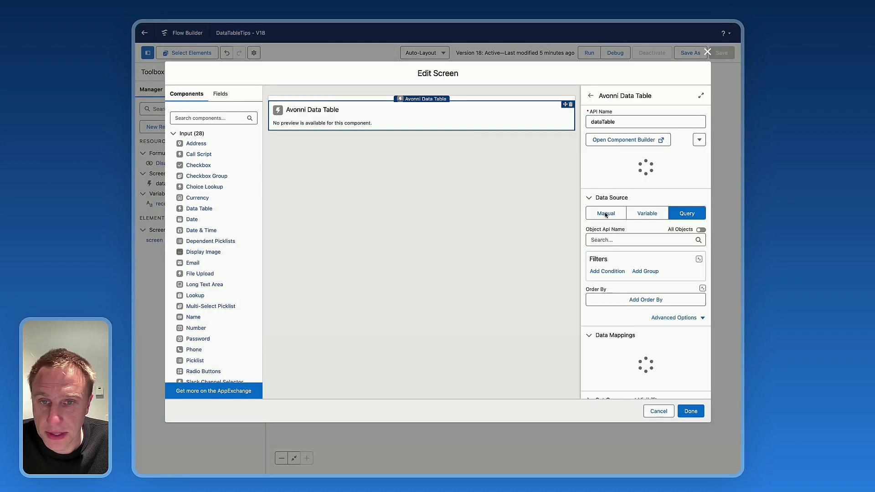
click(633, 140)
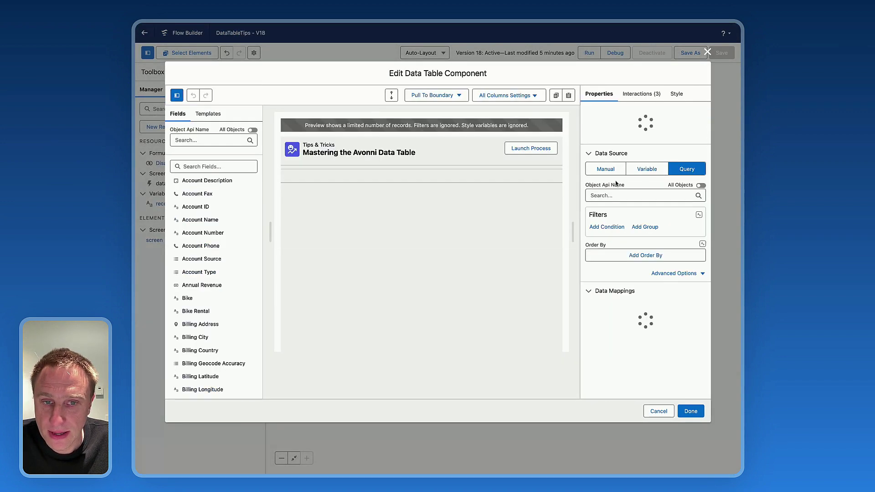
scroll(611, 162, down, 10)
scroll(611, 163, up, 3)
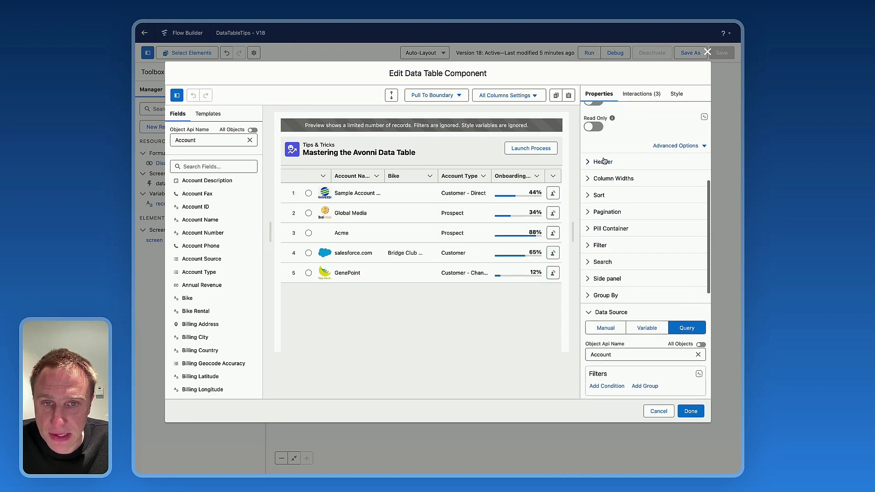
click(603, 163)
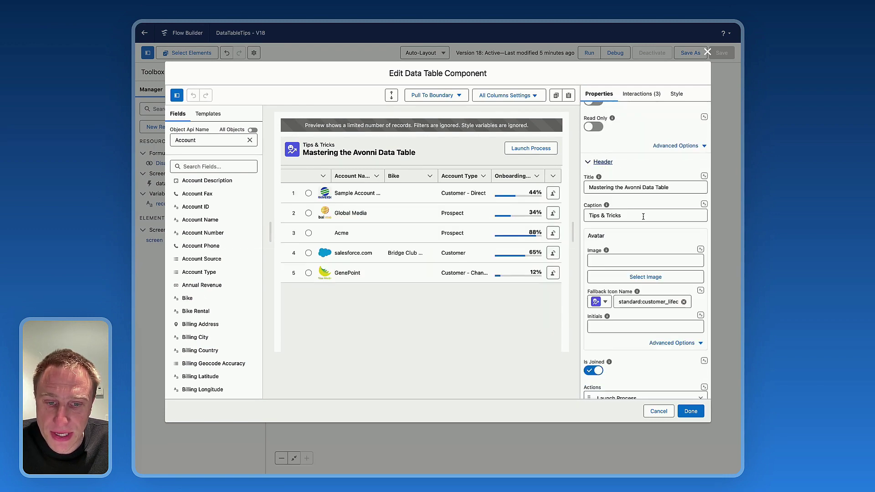
scroll(643, 218, down, 5)
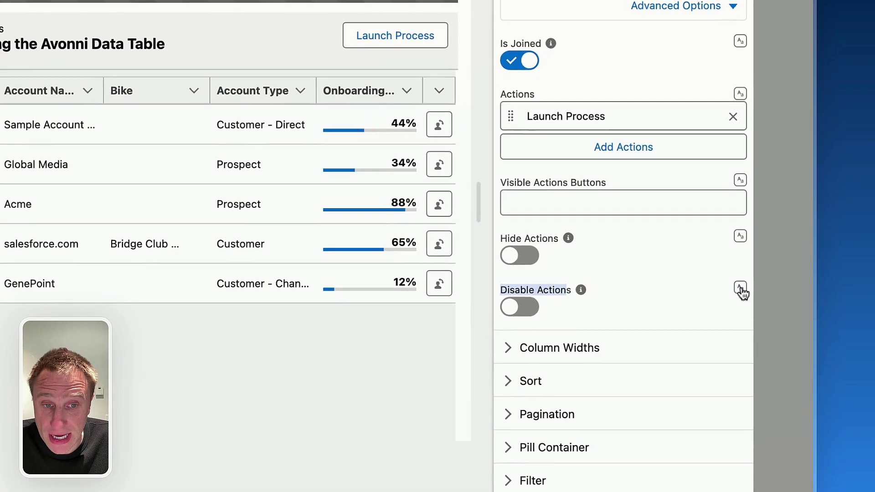
Map Disable Actions to the Disable Header Actions formula and apply the builder changes
click(704, 277)
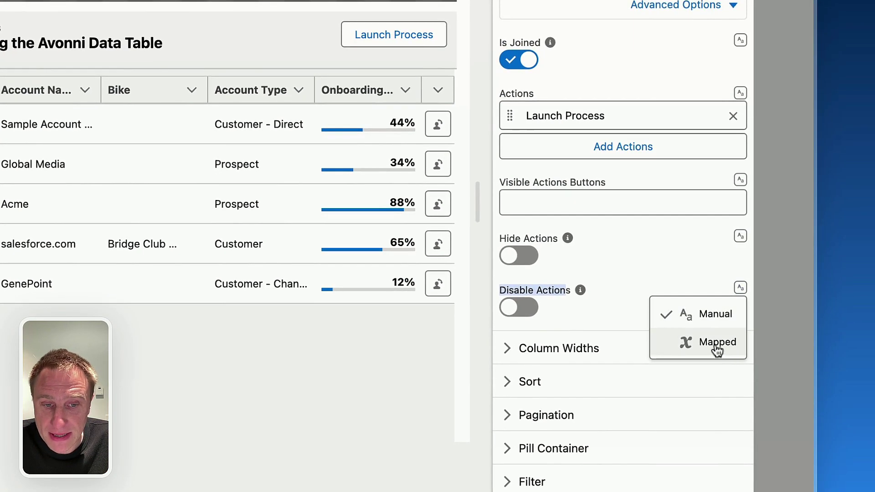
click(716, 348)
click(586, 309)
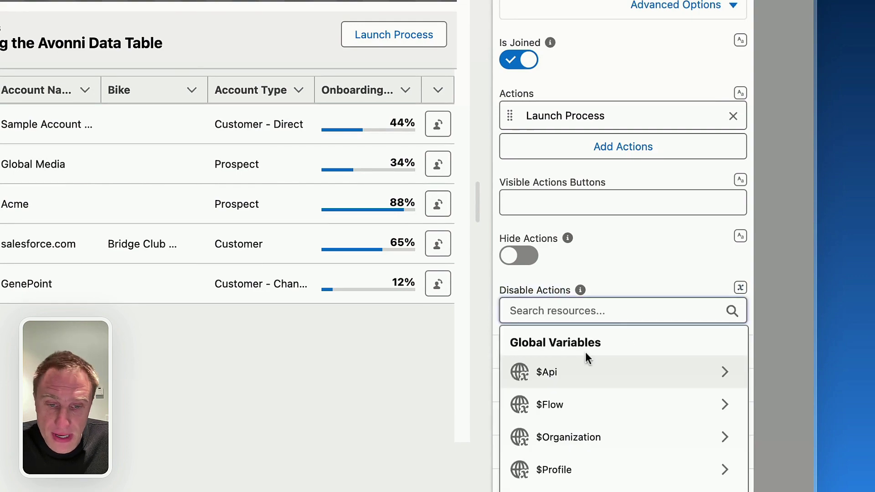
scroll(628, 391, down, 3)
scroll(628, 391, down, 4)
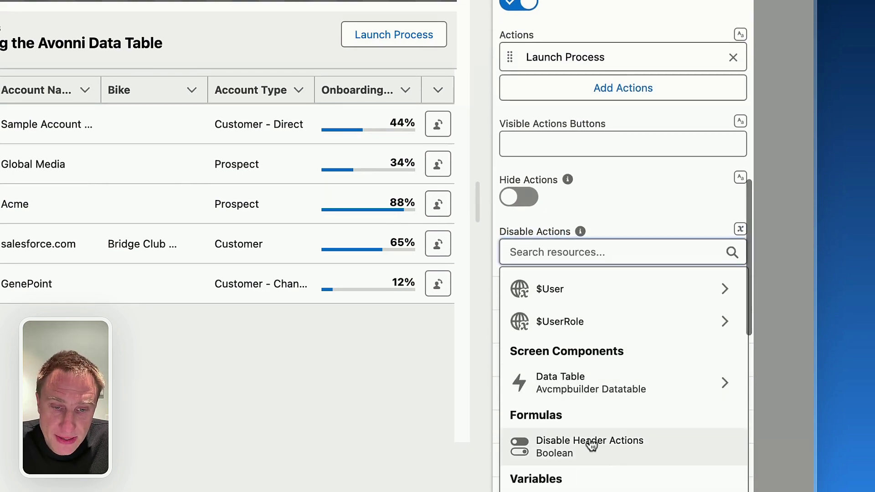
click(592, 442)
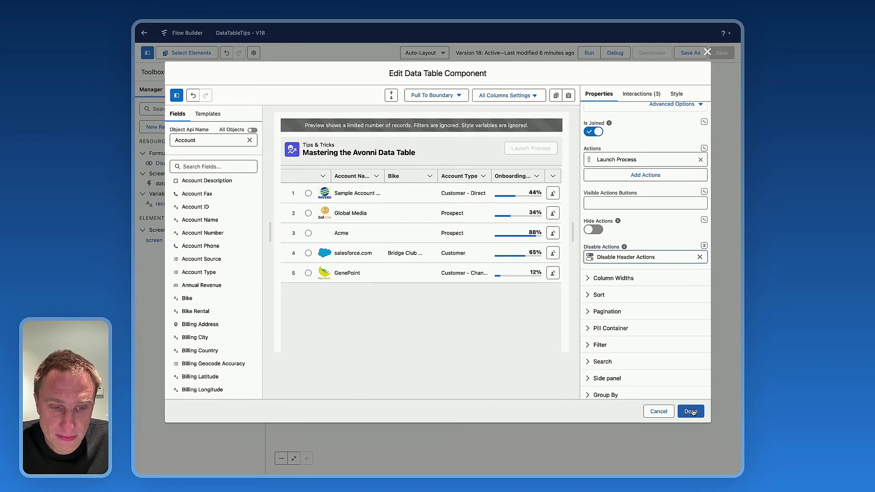
click(691, 412)
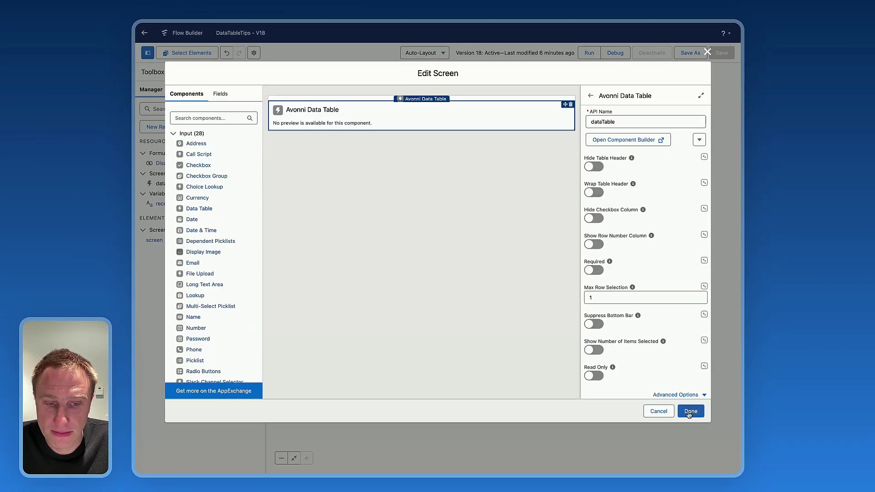
Close the screen editor, save DataTableTips as new Version 19, and activate it
click(691, 411)
click(690, 52)
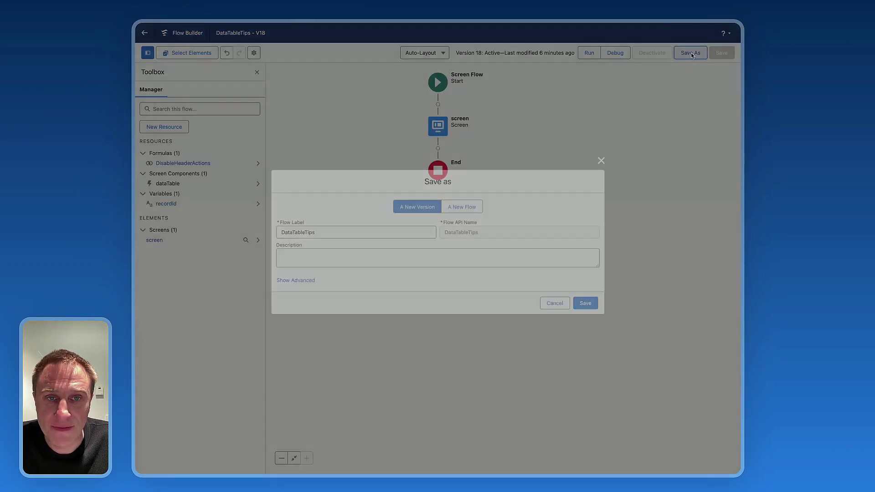
click(589, 304)
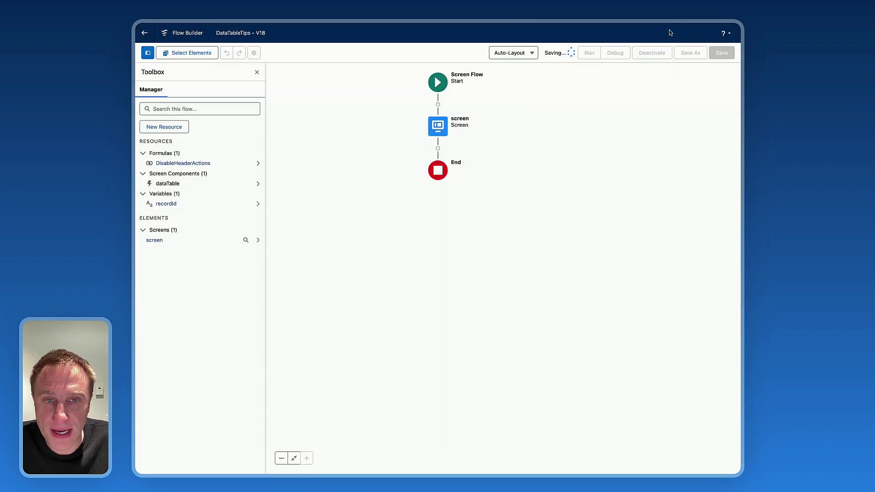
click(654, 53)
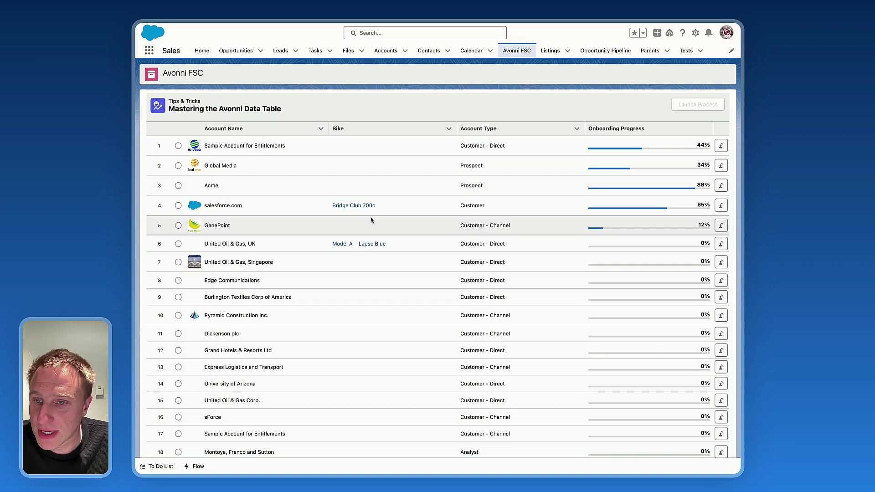
Re-sort the account table, set GenePoint's Bike to Model A – Lapse Blue, and save
click(369, 134)
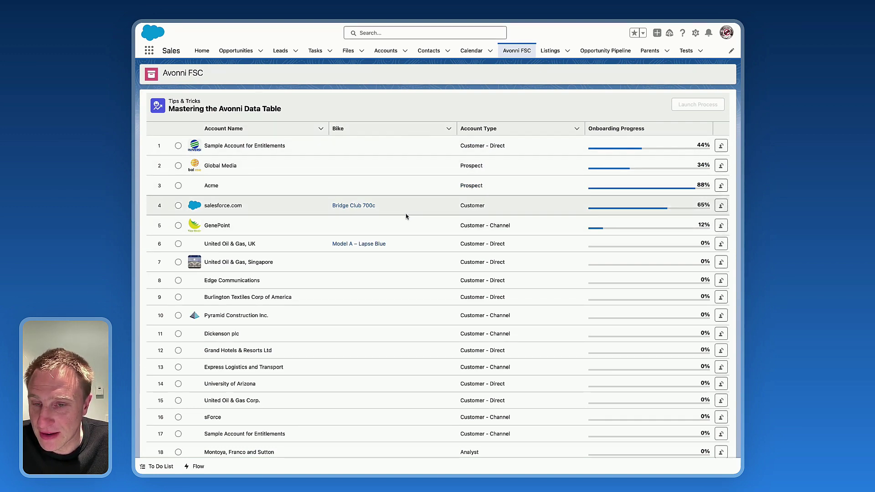
click(450, 227)
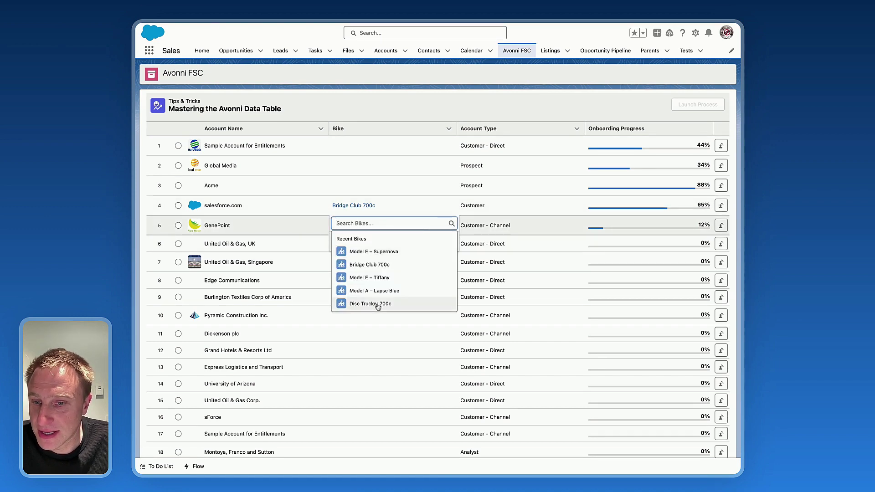
click(380, 295)
click(437, 242)
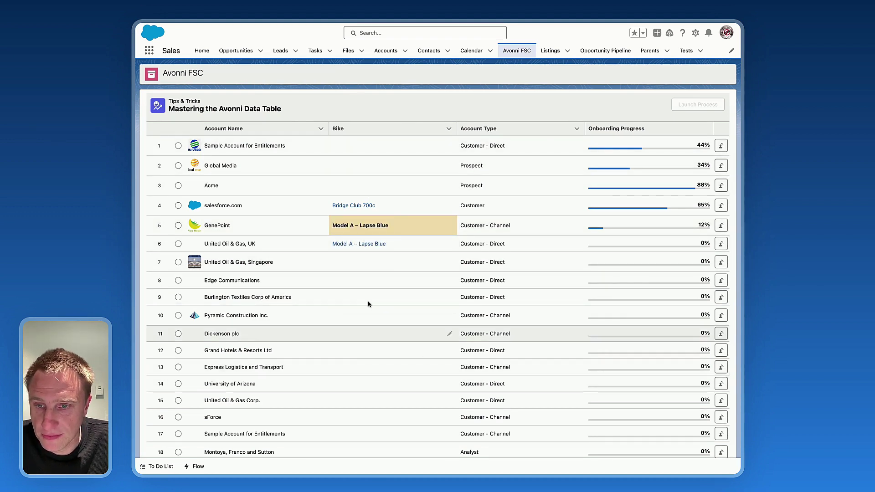
scroll(423, 279, down, 1)
scroll(424, 279, down, 20)
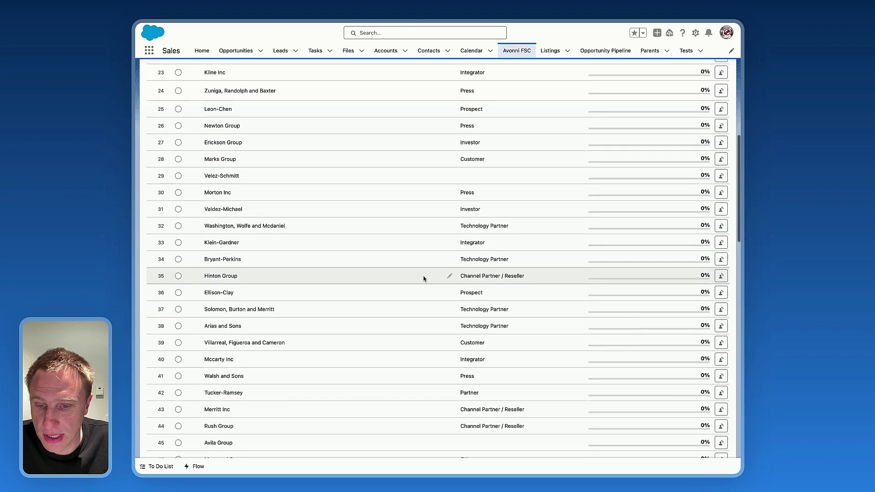
click(453, 428)
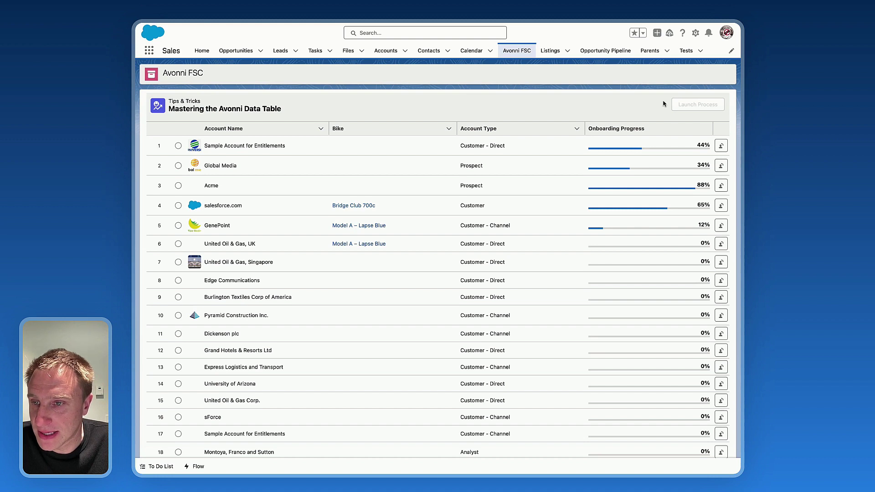
Select the GenePoint row, launch the booking process from the header action, then close the wizard
click(178, 225)
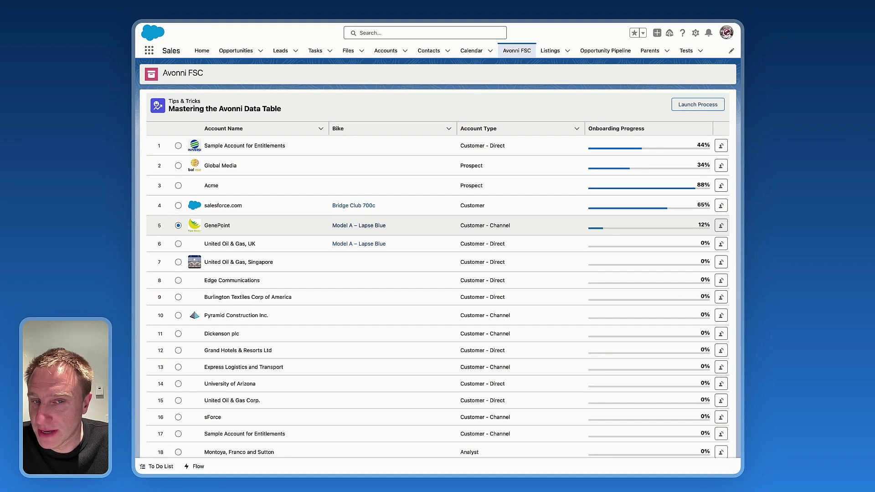
click(698, 105)
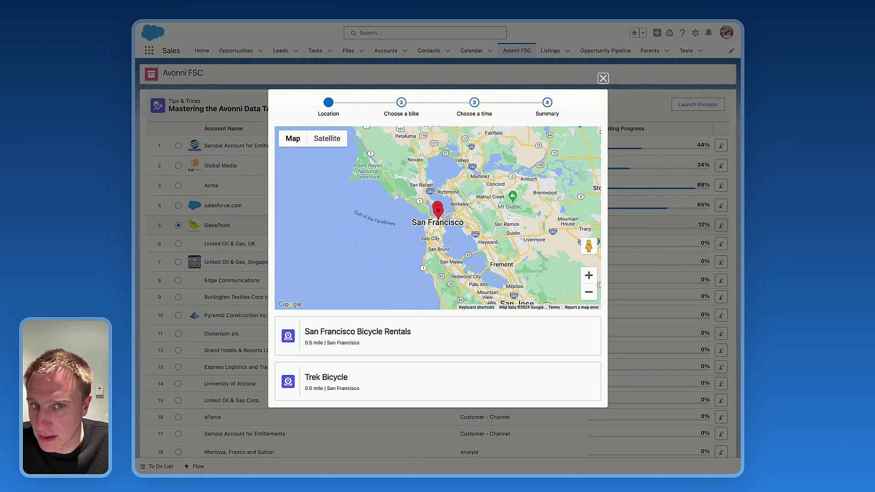
click(603, 78)
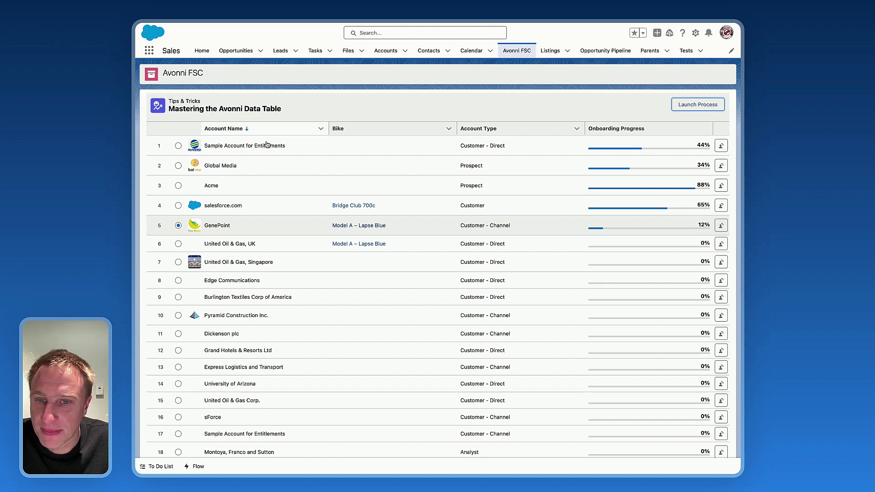
scroll(401, 220, down, 4)
scroll(401, 221, up, 3)
scroll(401, 220, down, 3)
scroll(401, 223, down, 10)
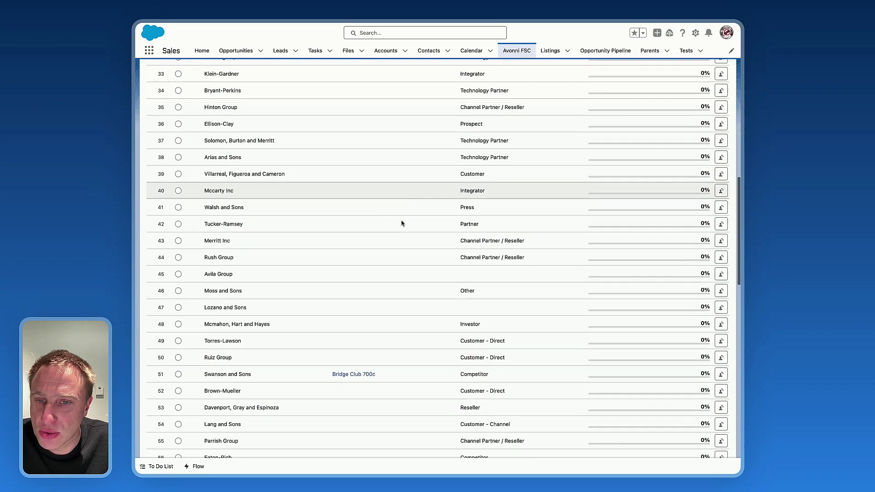
scroll(401, 223, up, 14)
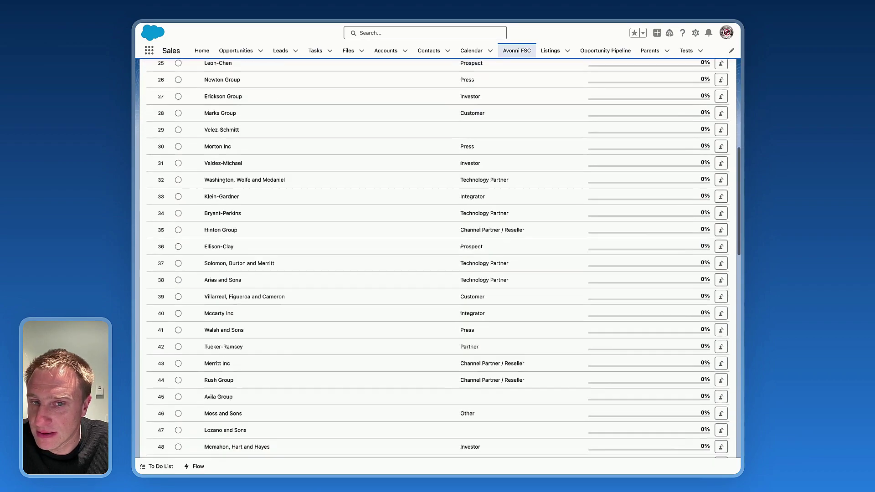
scroll(438, 258, down, 10)
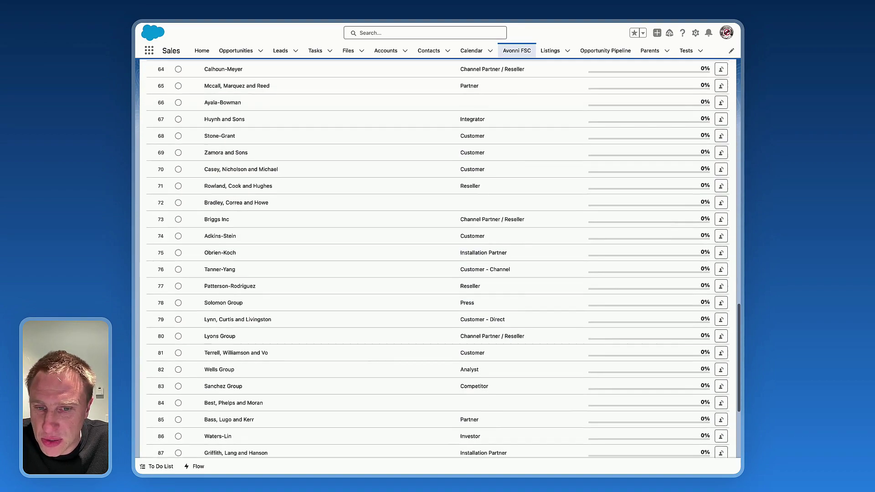
scroll(438, 258, up, 20)
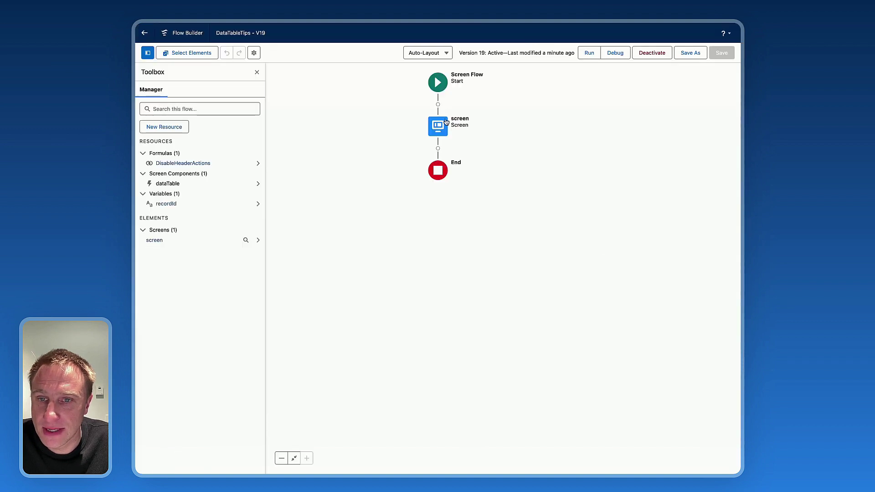
In the Avonni Data Table's component builder, set Pull To Boundary to Top and Left & Right
double_click(446, 122)
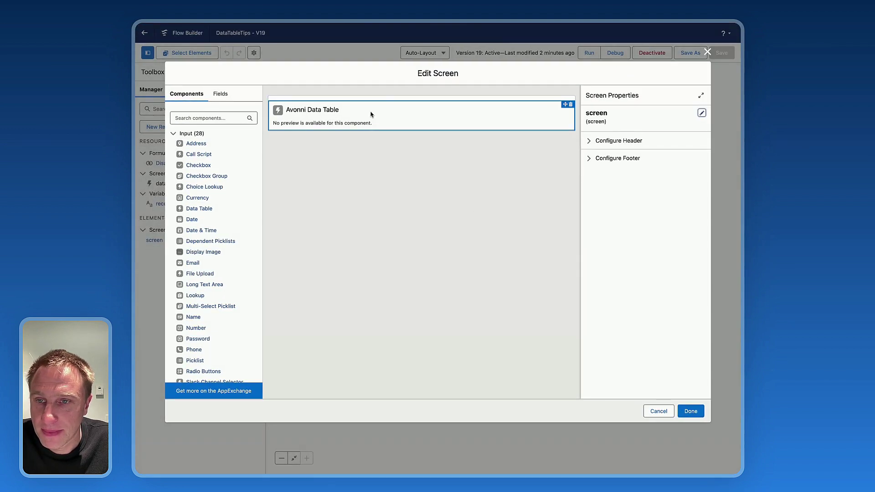
click(372, 114)
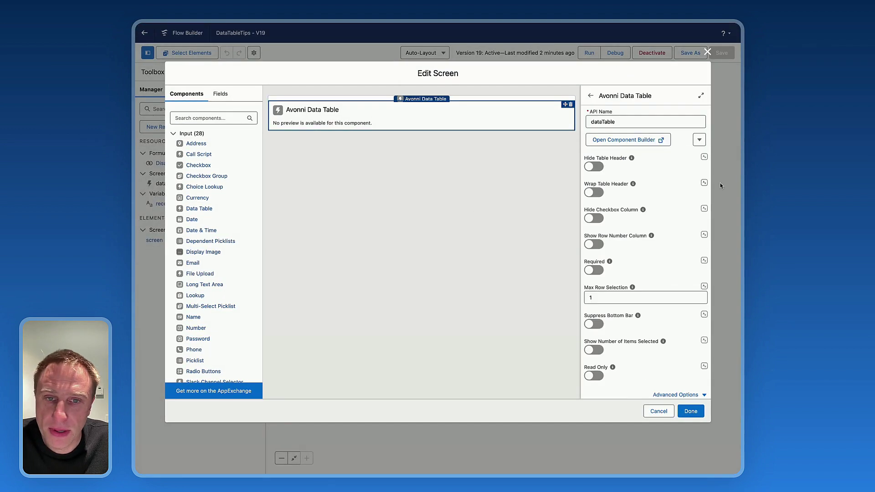
click(606, 142)
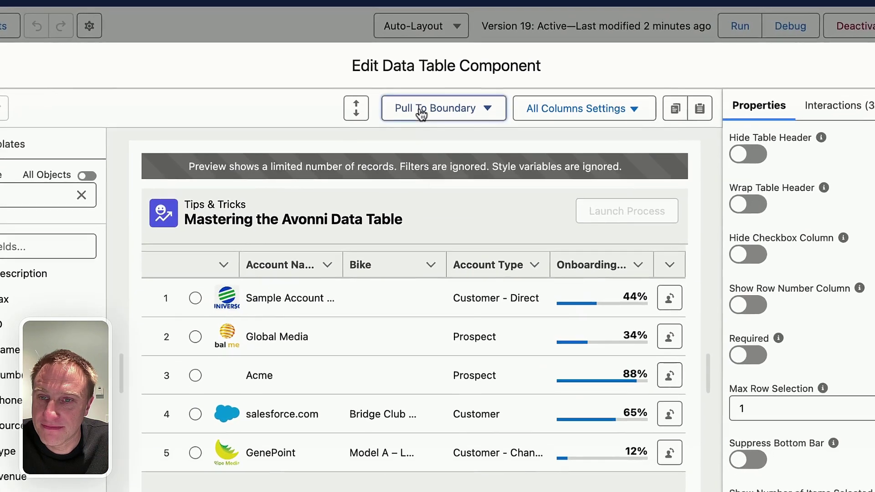
click(424, 96)
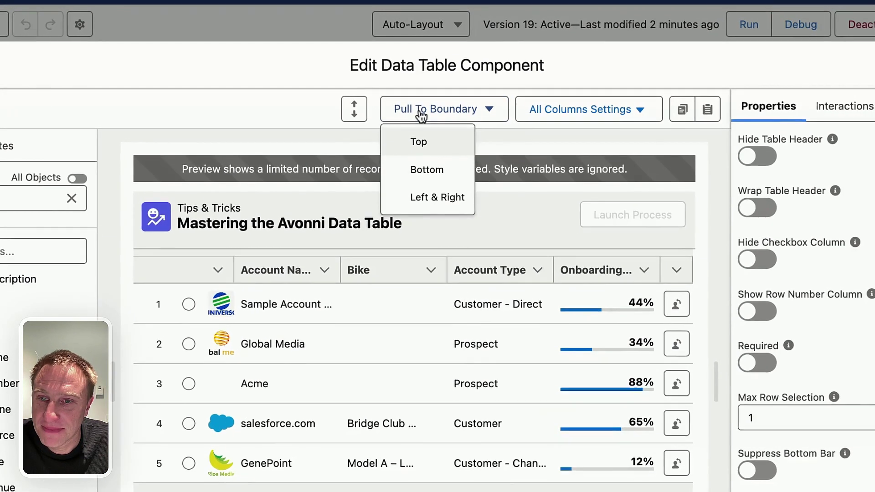
click(418, 146)
click(425, 112)
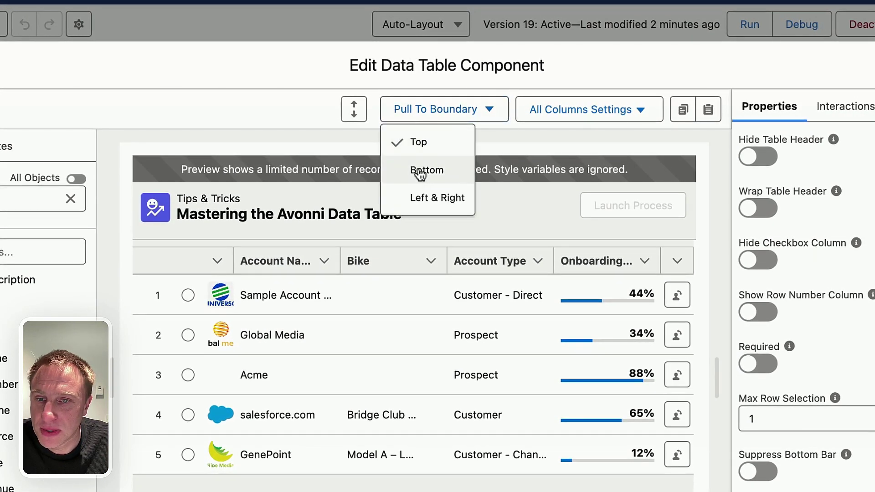
click(415, 201)
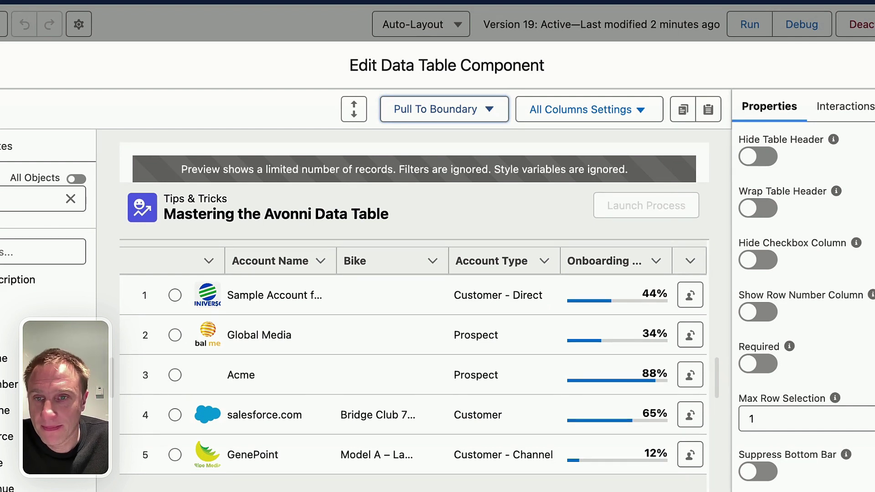
click(463, 120)
click(436, 191)
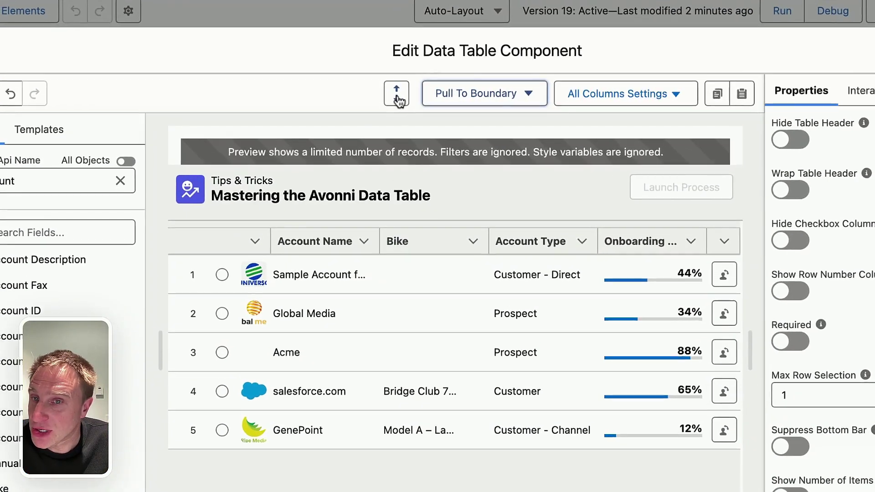
Enable vertical fill, then save DataTableTips as version 20, activate it and reload the page
click(391, 95)
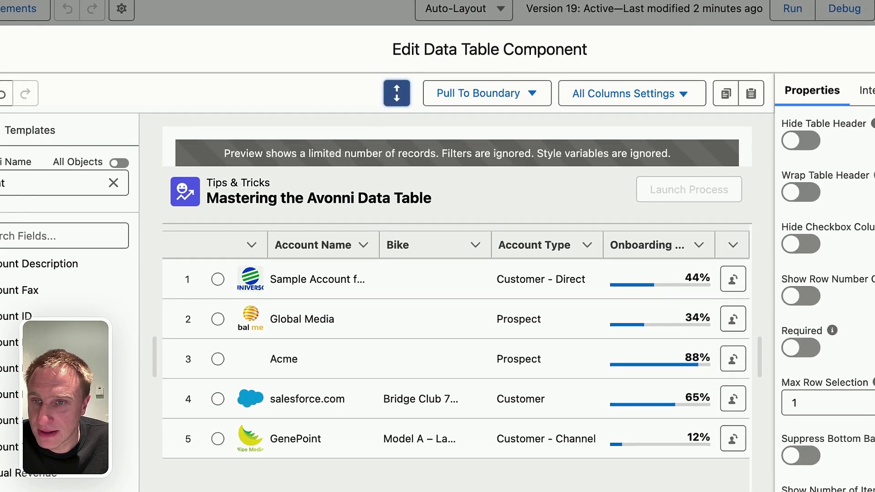
key(Escape)
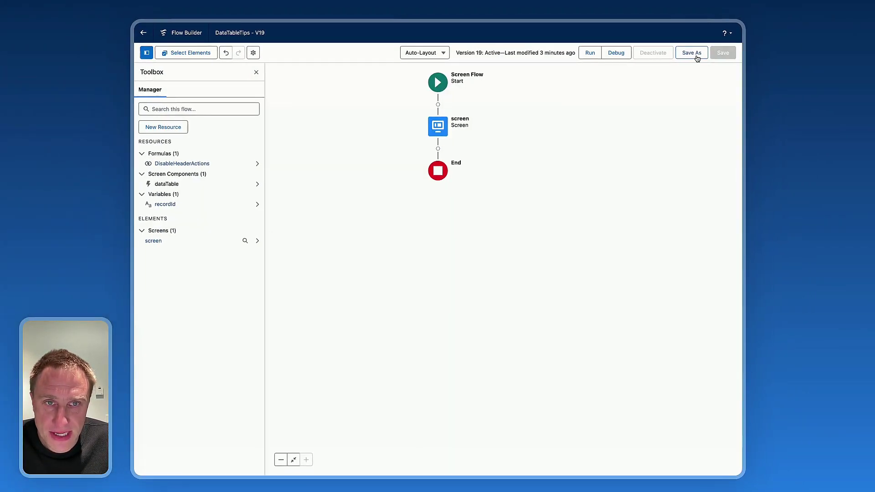
click(690, 53)
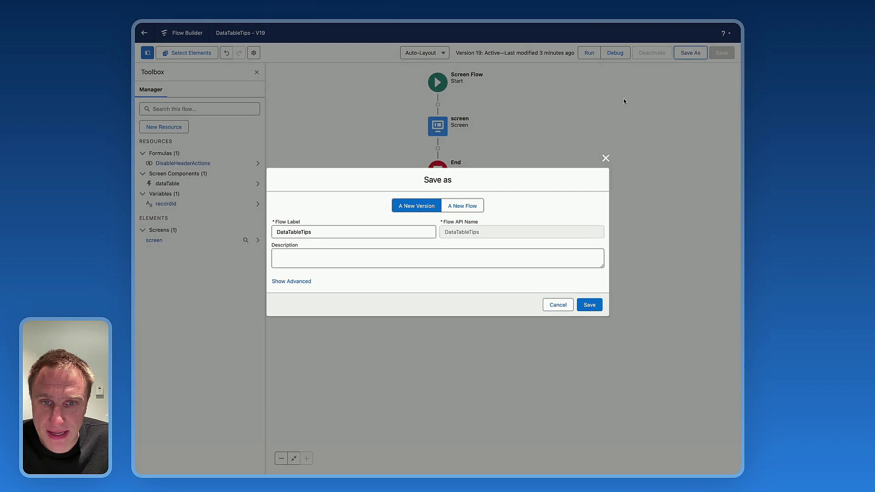
click(590, 309)
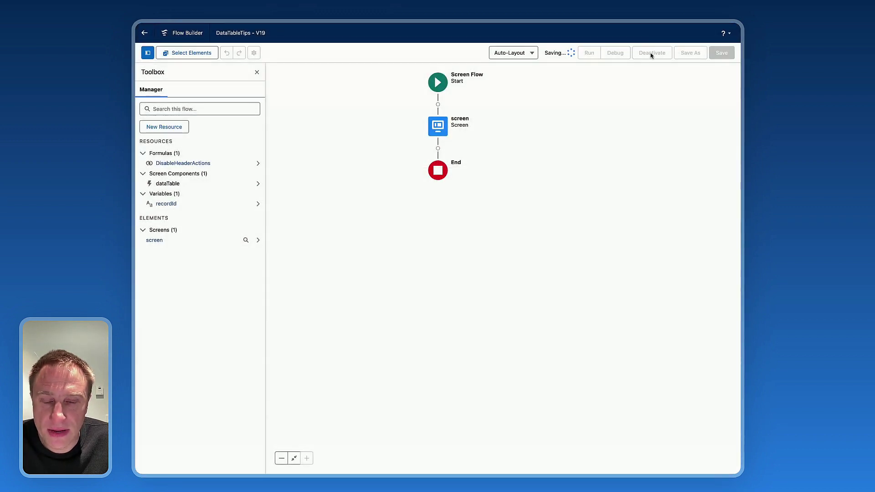
click(651, 54)
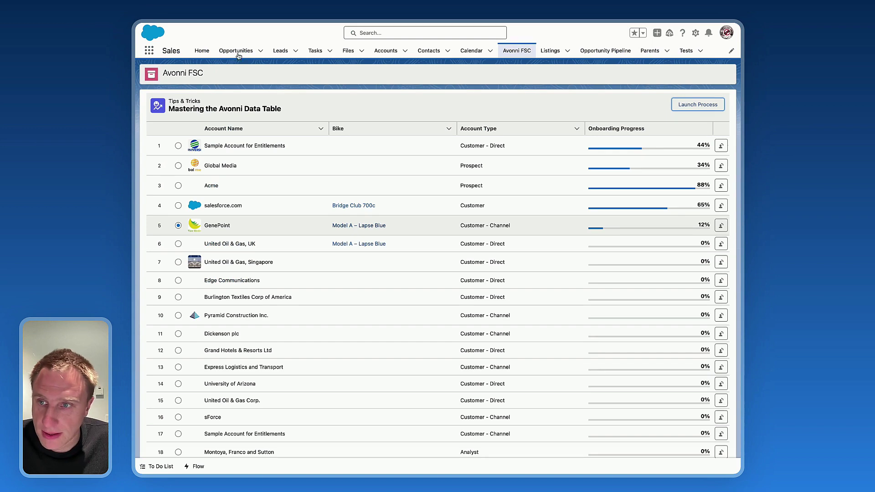
key(super+r)
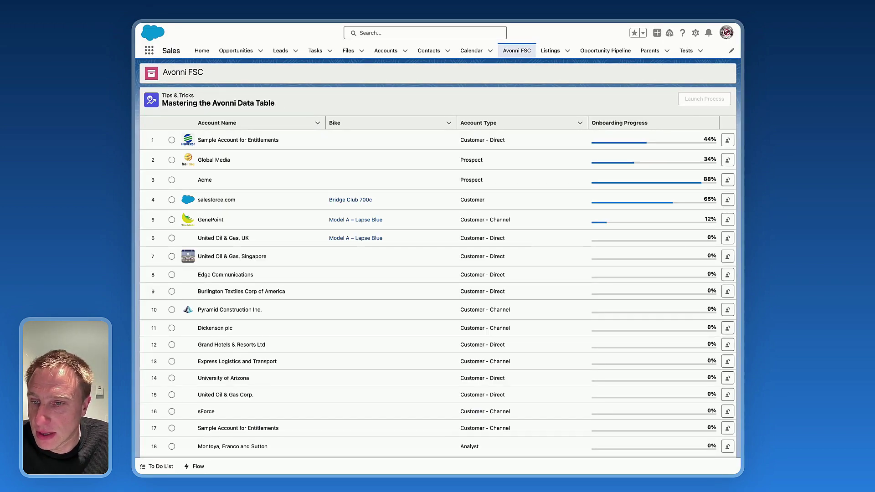
Scroll the account table past row 100 to watch more rows load, then back to the top
scroll(347, 189, down, 10)
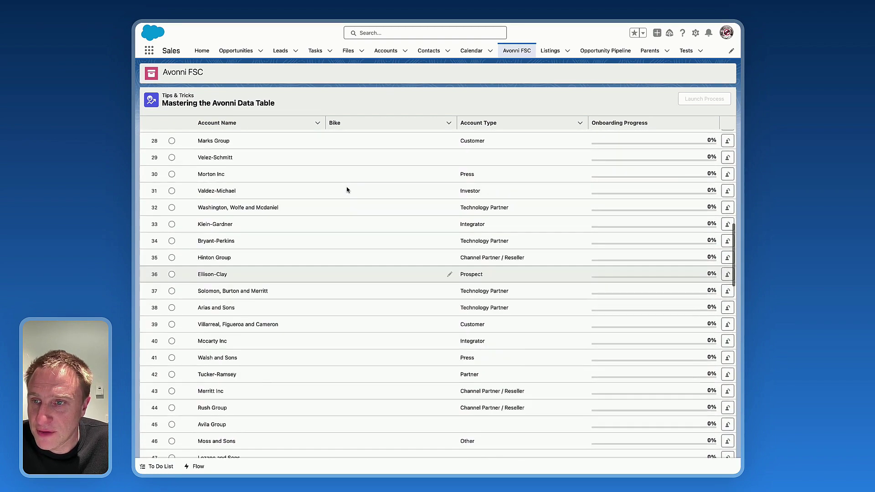
scroll(347, 189, down, 20)
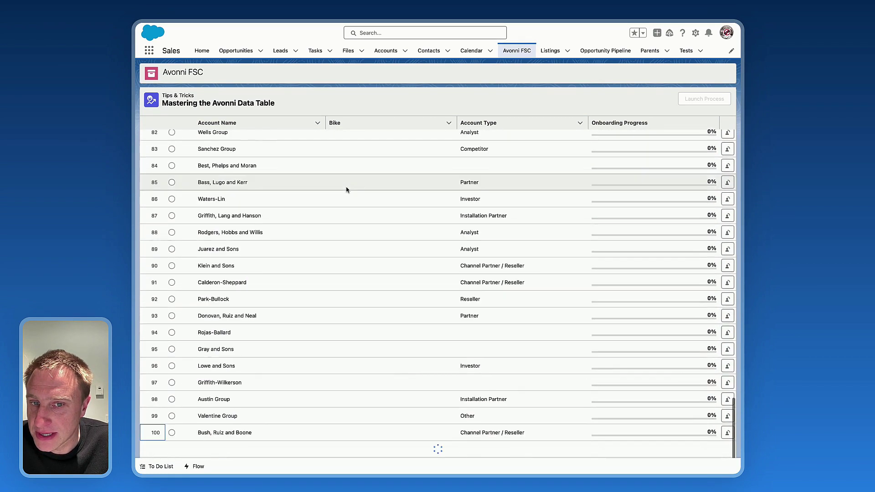
scroll(347, 189, up, 15)
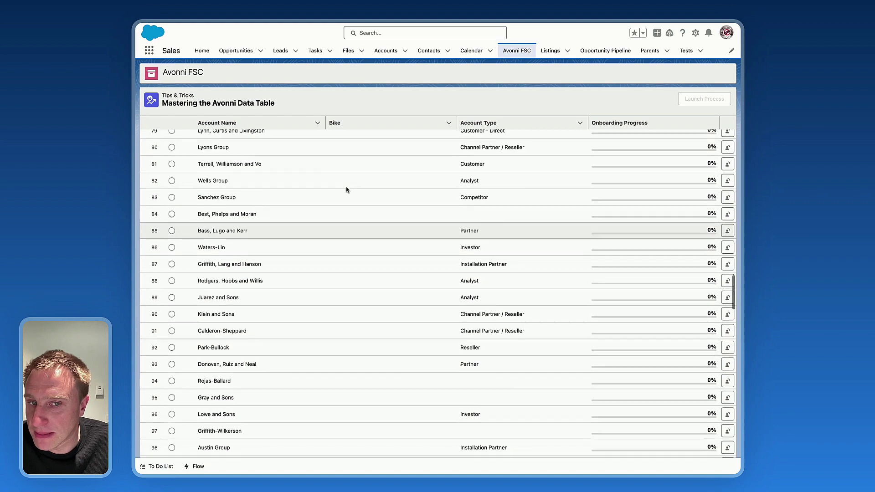
scroll(346, 190, up, 18)
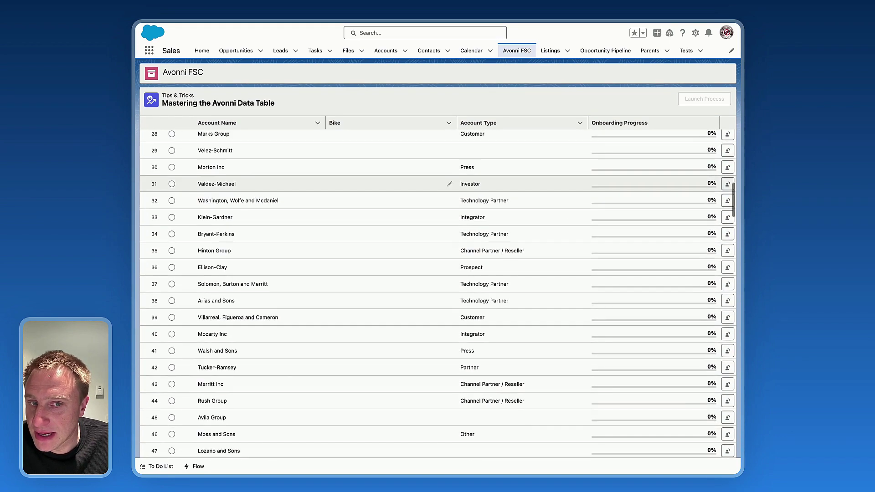
scroll(346, 189, up, 10)
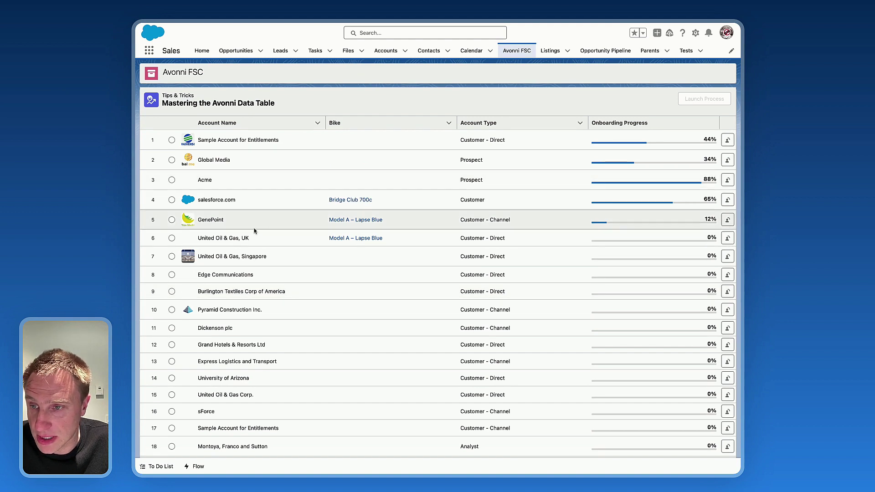
Open and dismiss GenePoint's Change Owner form, then select the Global Media row
click(727, 221)
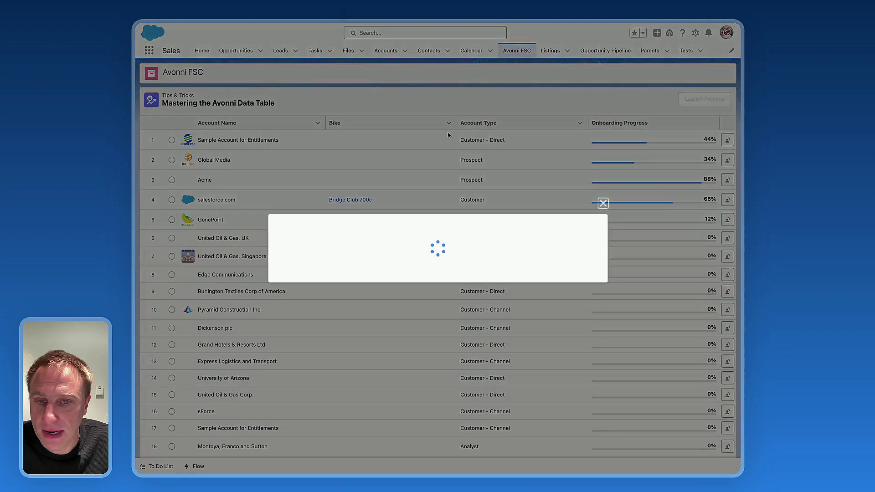
click(603, 99)
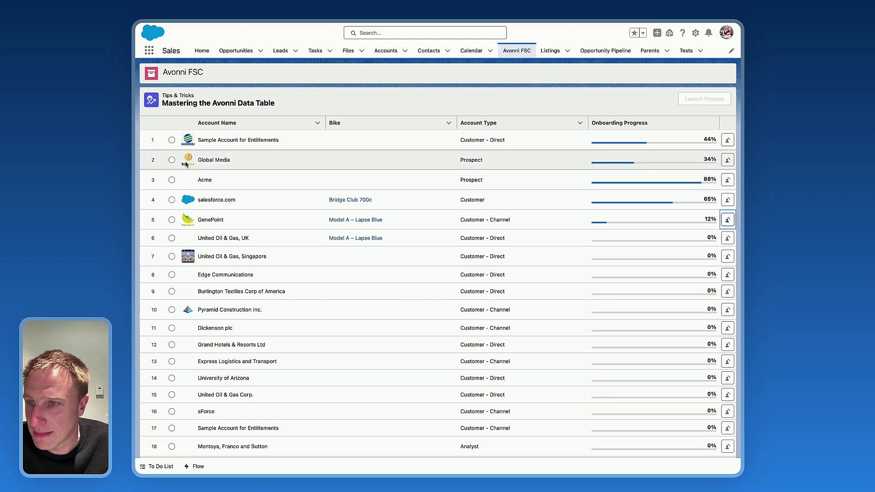
click(172, 161)
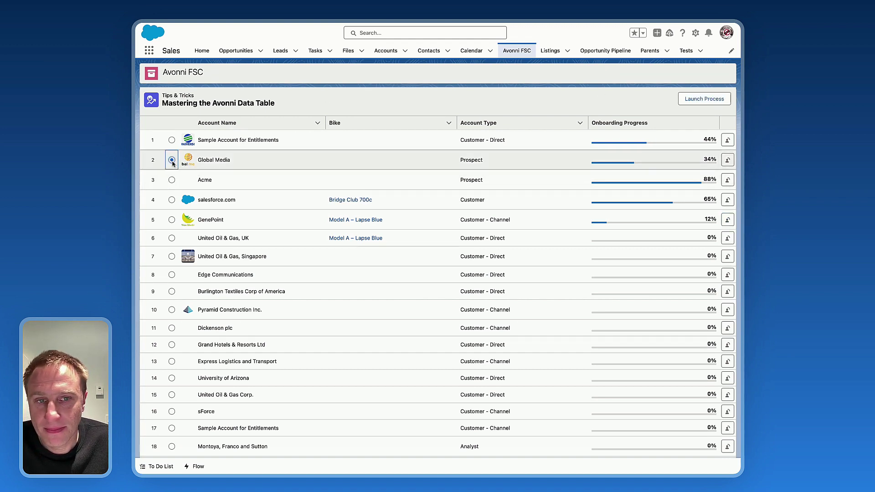